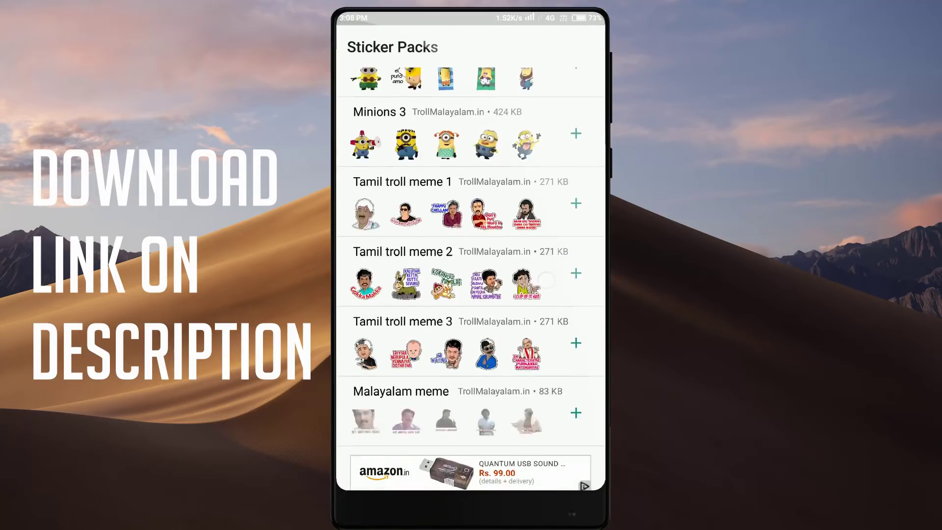
Look through the Tamil troll meme 1 sticker pack and add it to WhatsApp.
scroll(471, 275, down, 3)
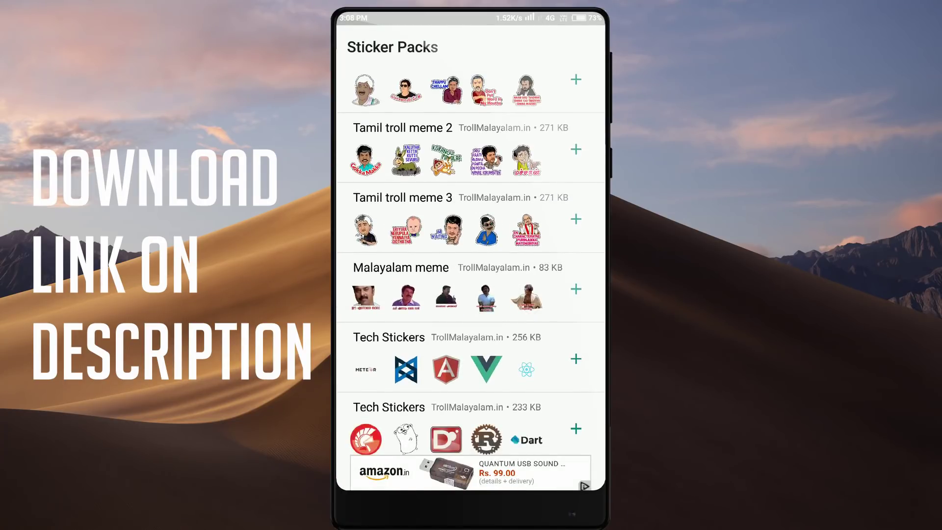
scroll(472, 260, up, 3)
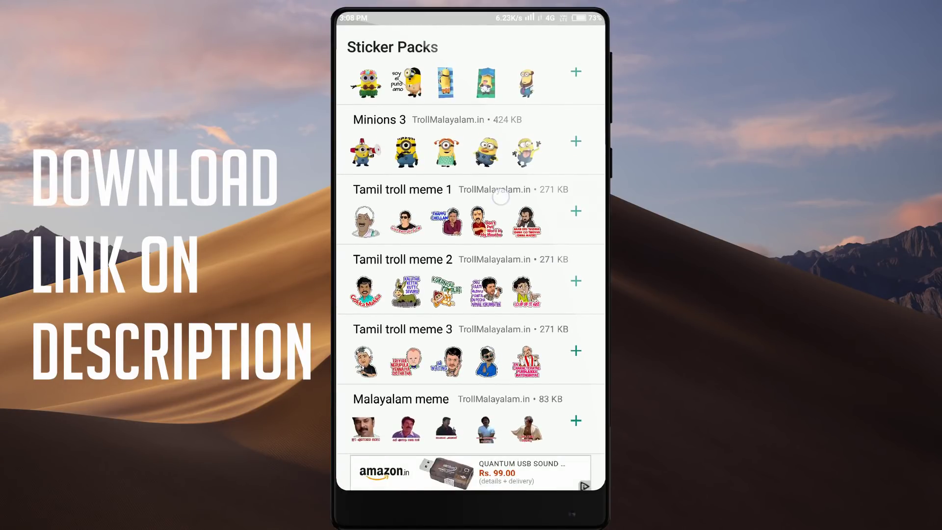
click(501, 196)
scroll(471, 294, down, 3)
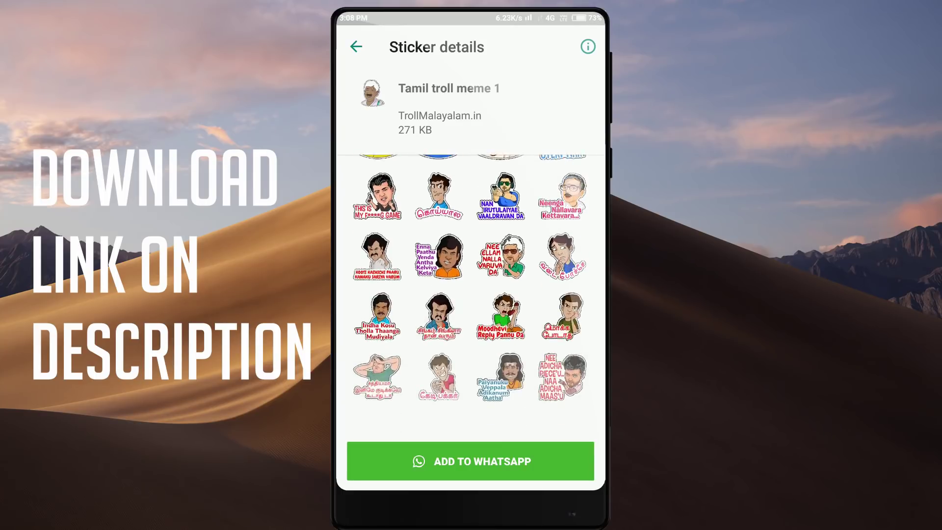
scroll(471, 295, up, 5)
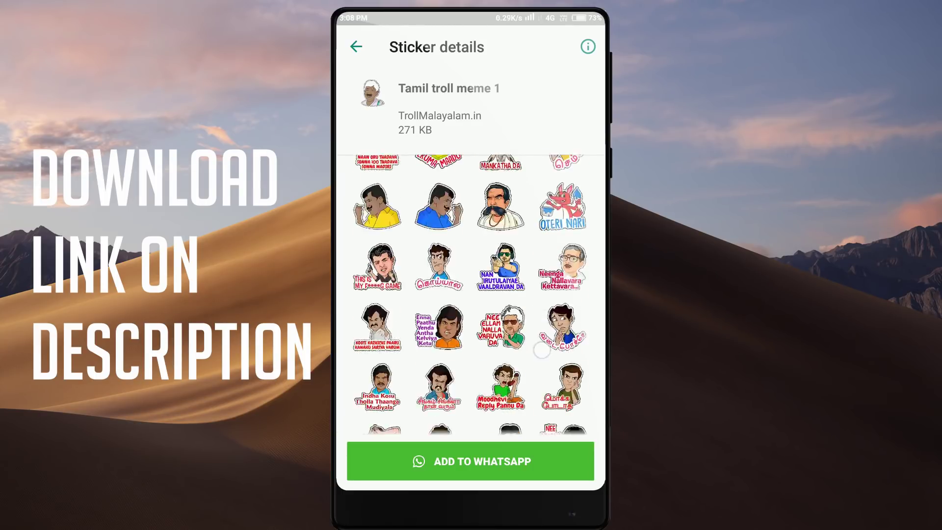
click(483, 460)
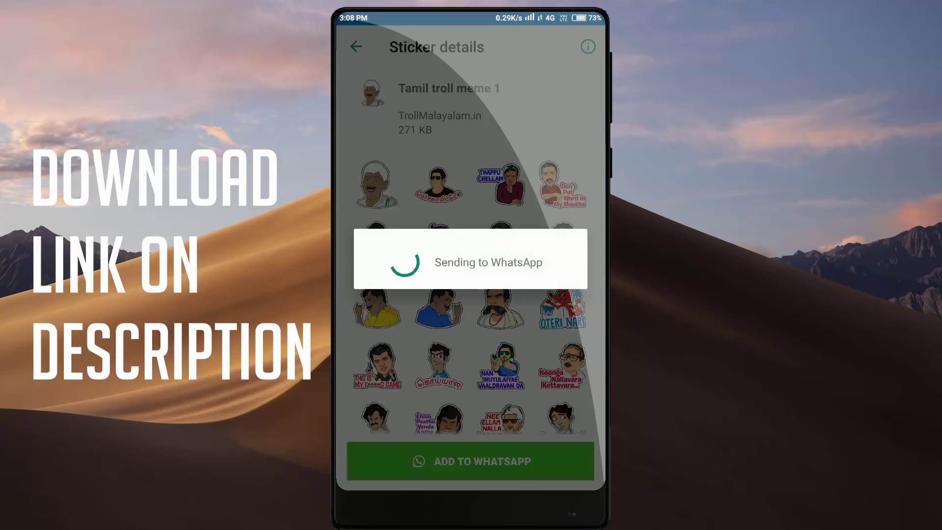
click(555, 280)
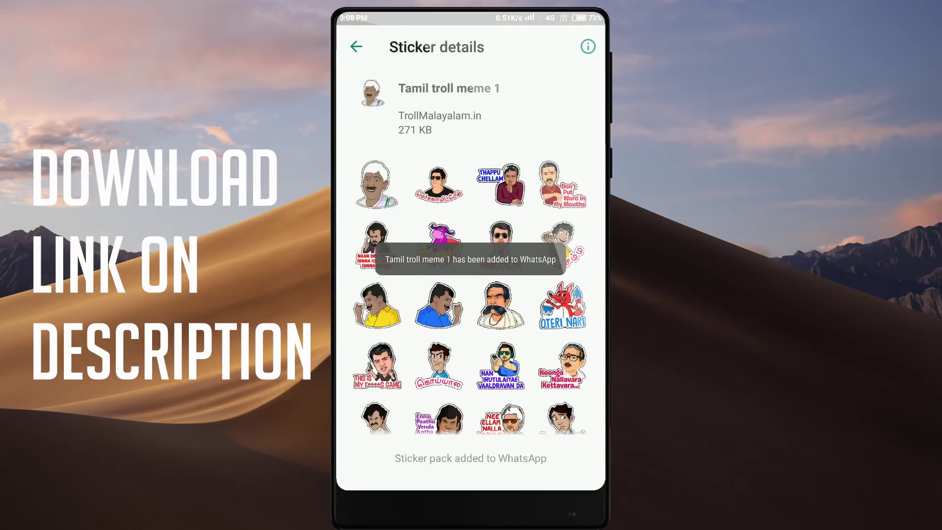
Return to the sticker pack list and add the Tamil troll meme 2 pack to WhatsApp.
click(357, 47)
scroll(471, 246, down, 1)
click(432, 229)
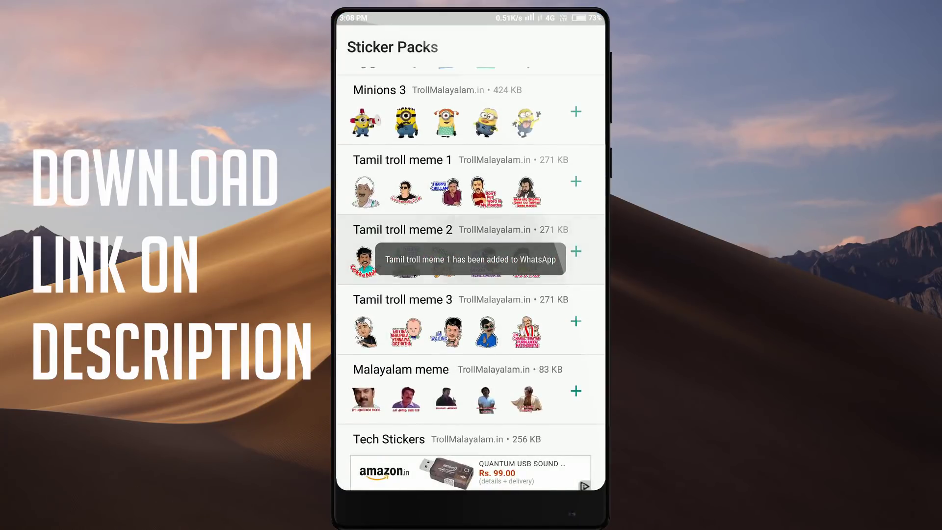
click(471, 461)
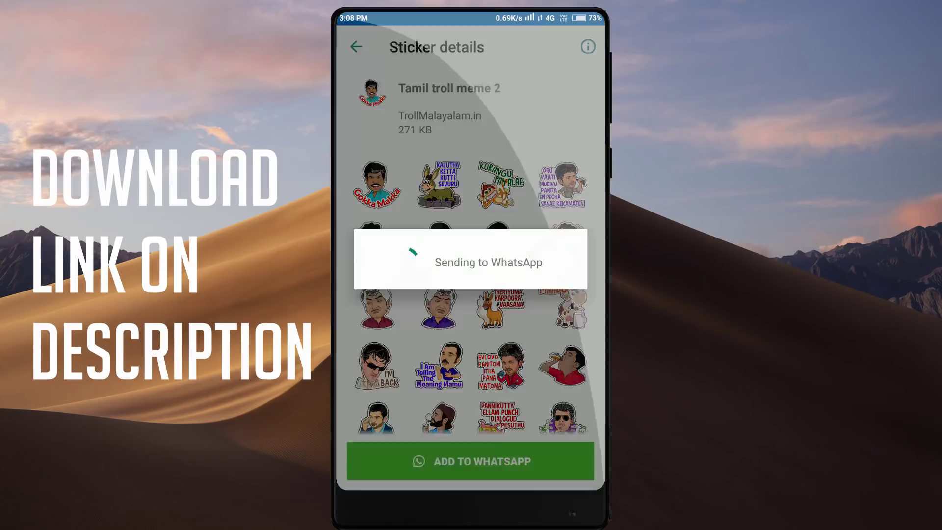
click(557, 279)
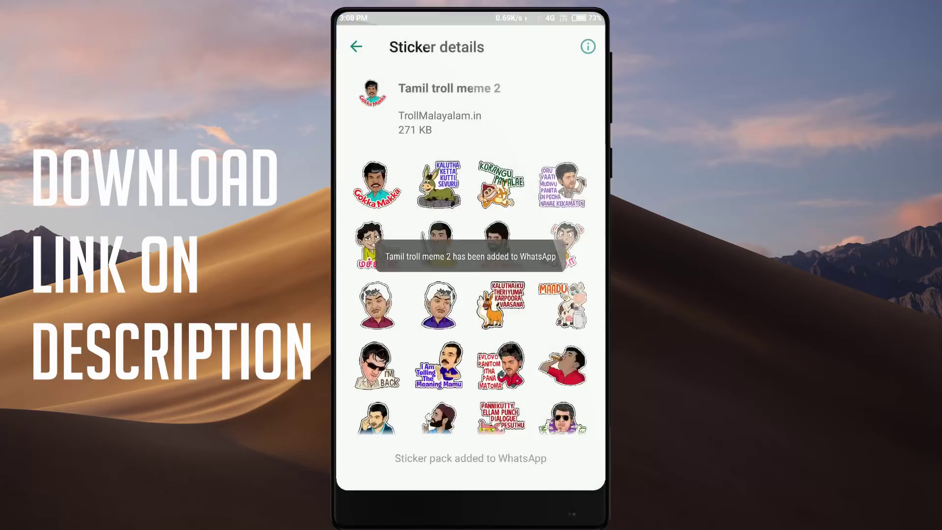
Return to the sticker pack list and add the Tamil troll meme 3 pack to WhatsApp.
click(356, 47)
click(498, 267)
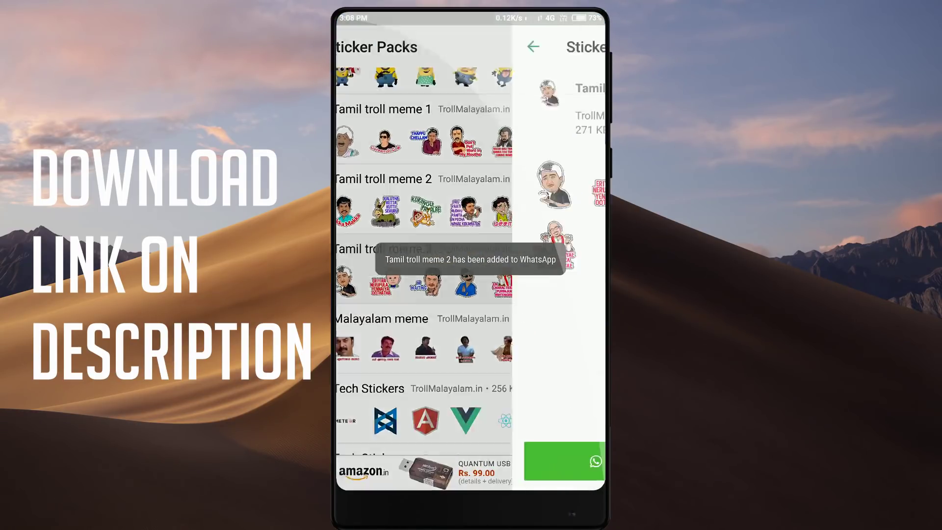
click(471, 462)
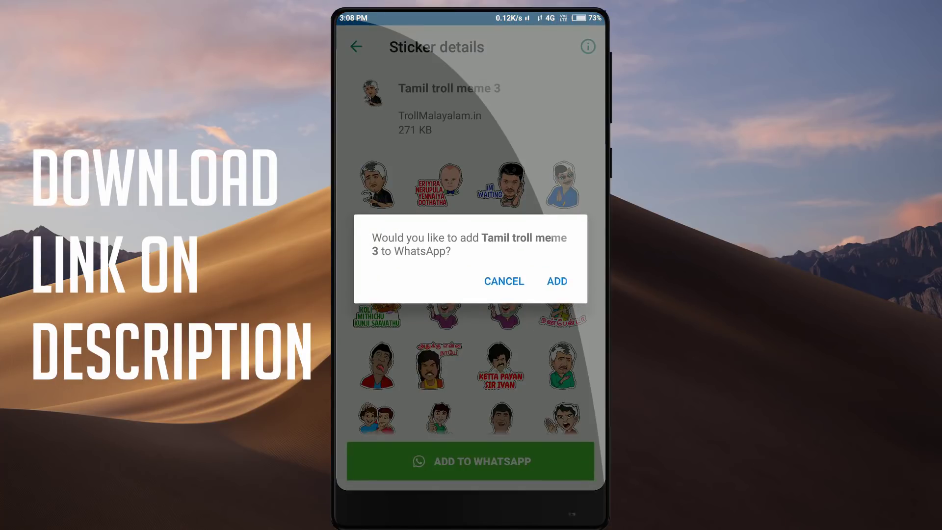
click(557, 280)
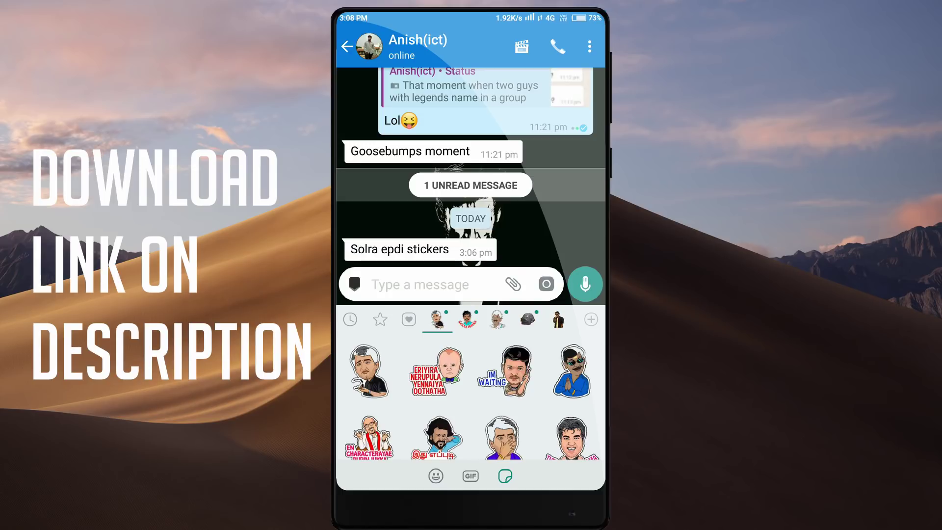
In the WhatsApp chat, send the "இது எப்புடி இருக்கு" and "Therikka Vidalama" stickers from the Tamil troll meme 3 pack.
scroll(470, 412, down, 2)
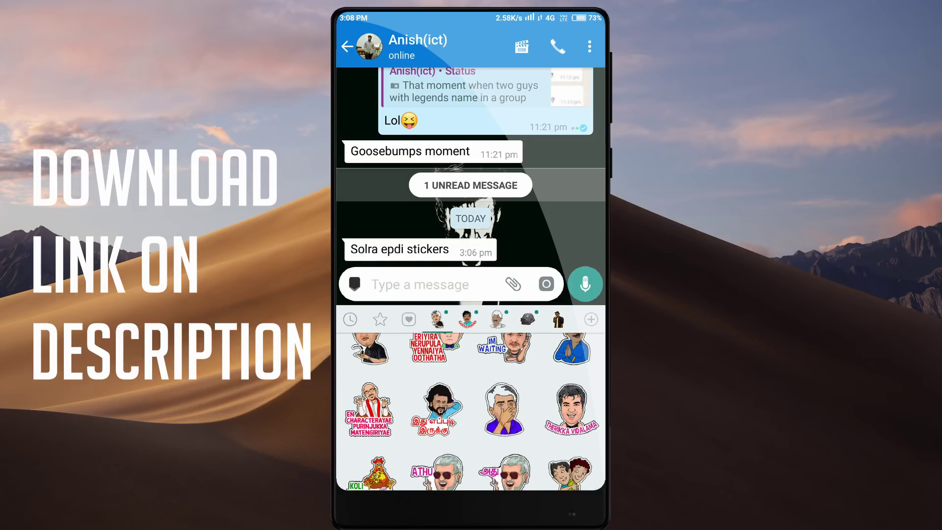
click(435, 407)
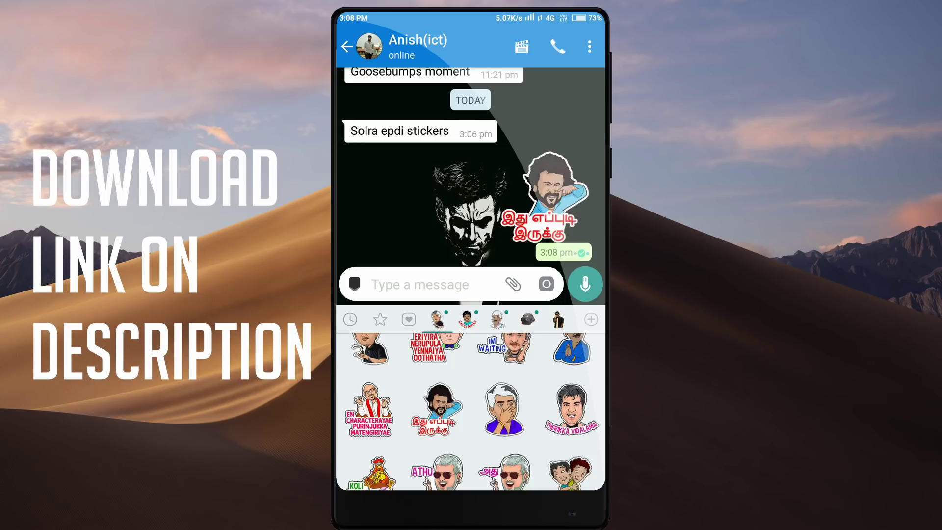
click(572, 409)
scroll(470, 413, down, 4)
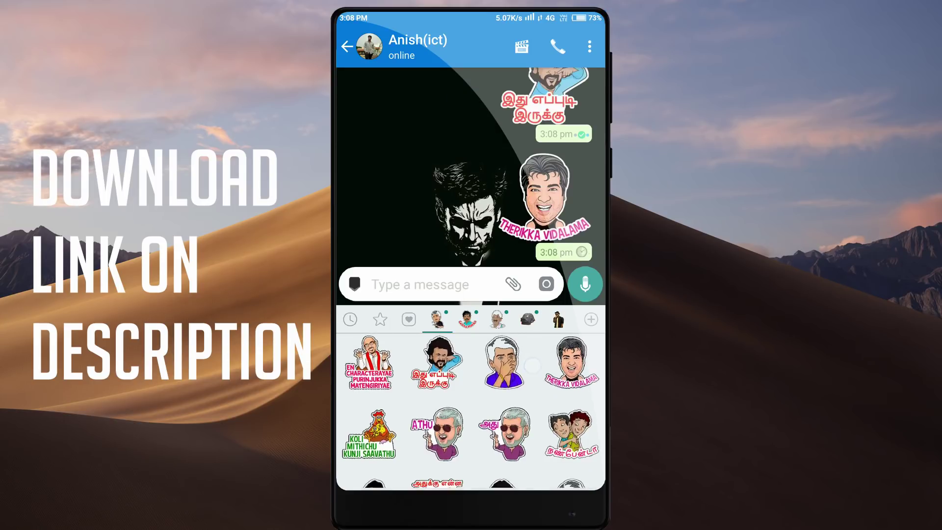
Send the "Gokka Makka" sticker from Tamil troll meme 2 and the "Thappu Chellam" sticker from Tamil troll meme 1.
click(467, 320)
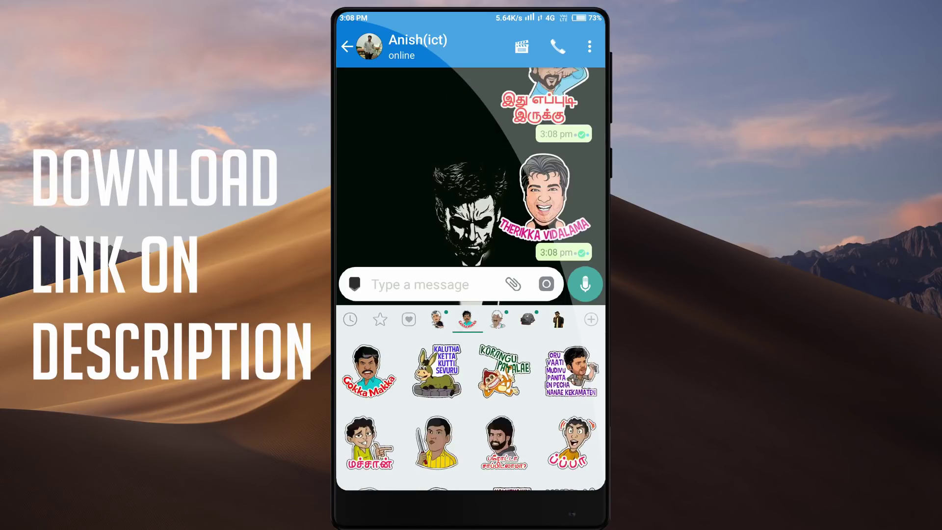
click(368, 371)
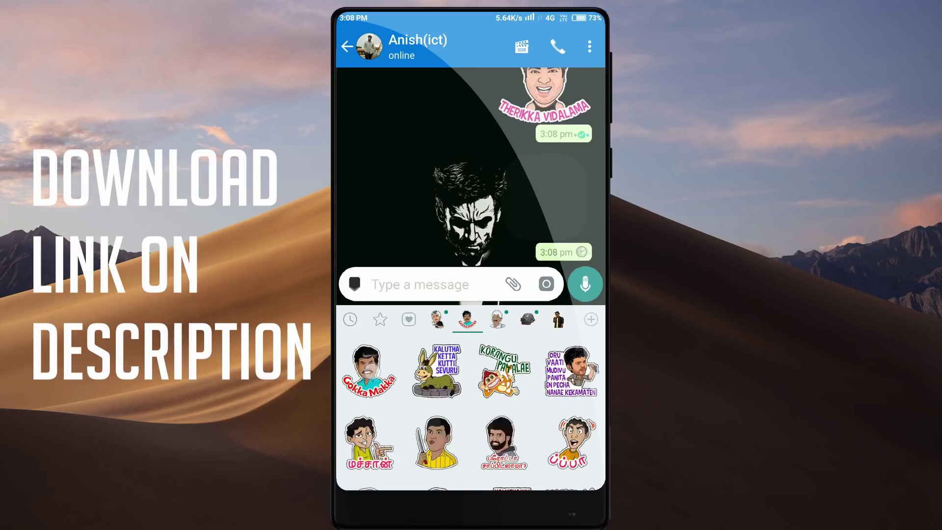
click(497, 320)
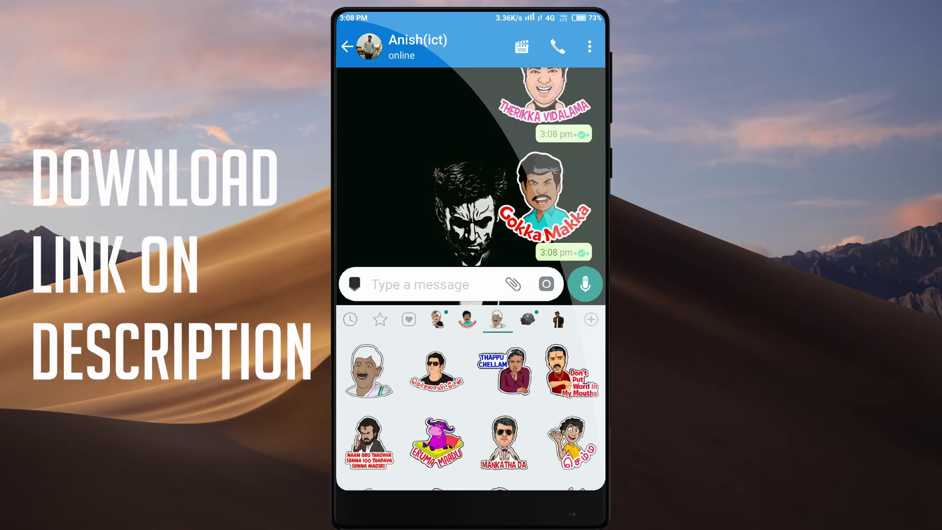
click(504, 371)
key(Escape)
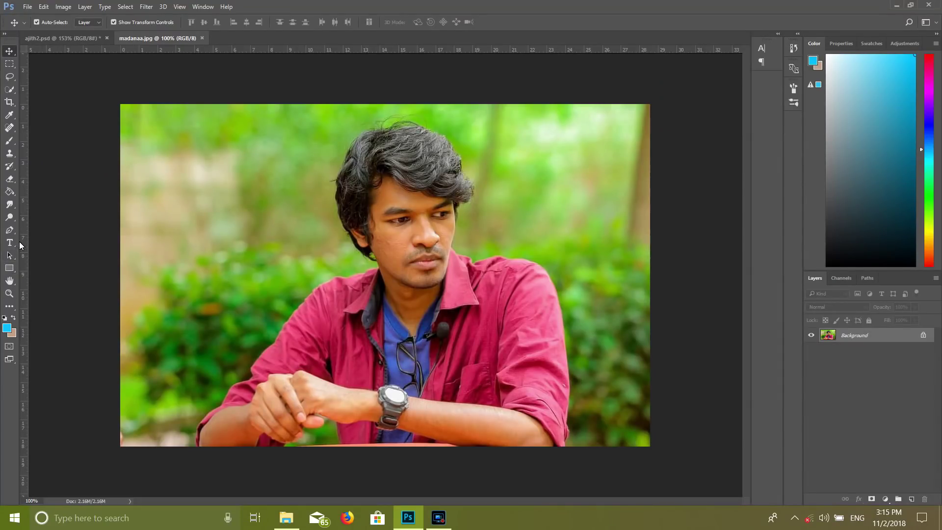
click(9, 231)
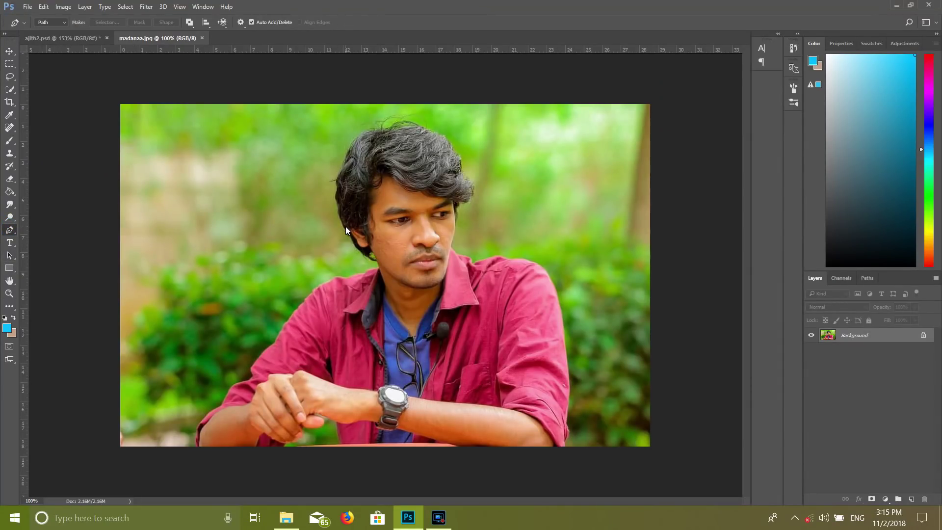
right_click(7, 233)
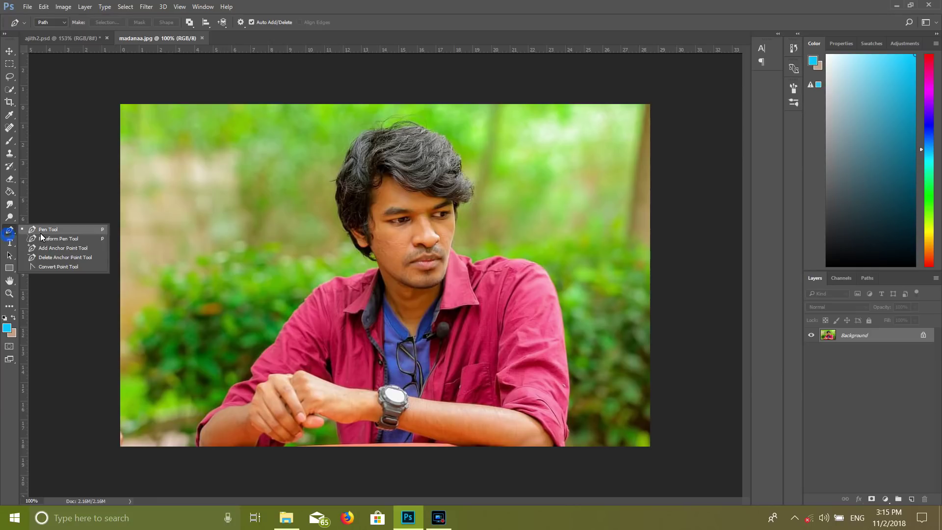
click(46, 232)
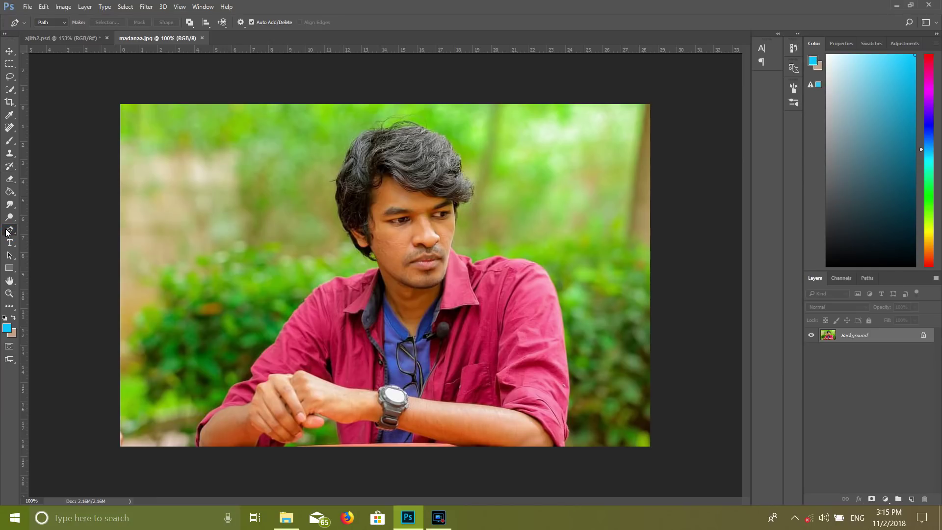
In Photoshop, select the man in madanaa.jpg with the Quick Selection tool in add mode and cut him out of the photo.
click(10, 90)
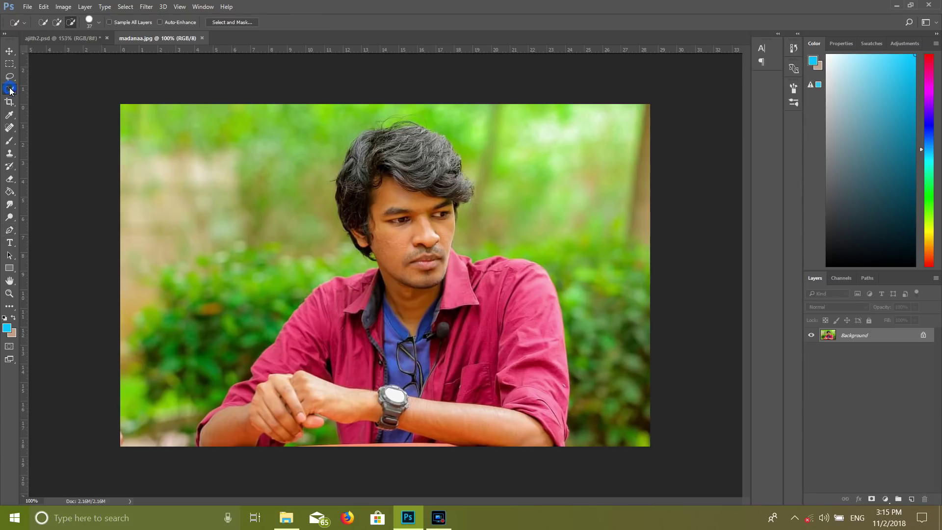
click(38, 89)
click(57, 22)
drag(395, 181, 417, 295)
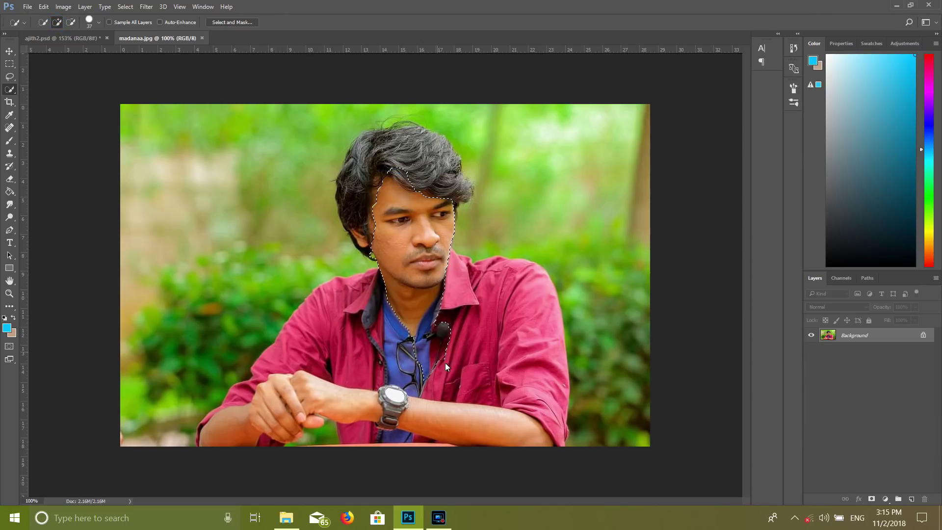
mouse_move(446, 363)
mouse_down()
mouse_move(486, 414)
mouse_move(528, 400)
mouse_move(538, 387)
mouse_move(520, 420)
mouse_up()
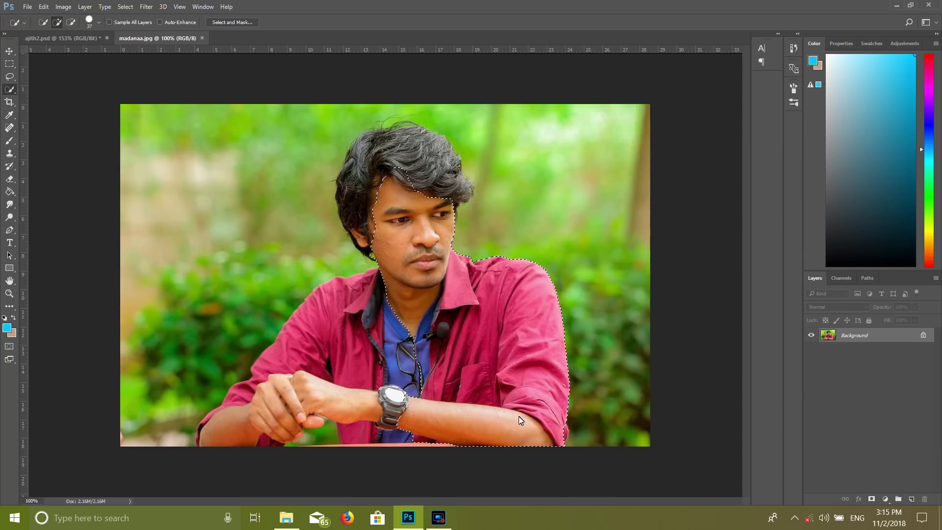
click(557, 433)
mouse_move(279, 399)
mouse_down()
mouse_move(206, 437)
mouse_move(324, 360)
mouse_move(378, 338)
mouse_move(394, 173)
mouse_move(417, 163)
mouse_move(461, 187)
mouse_move(422, 144)
mouse_move(369, 144)
mouse_move(404, 131)
mouse_move(403, 172)
mouse_up()
scroll(397, 187, up, 5)
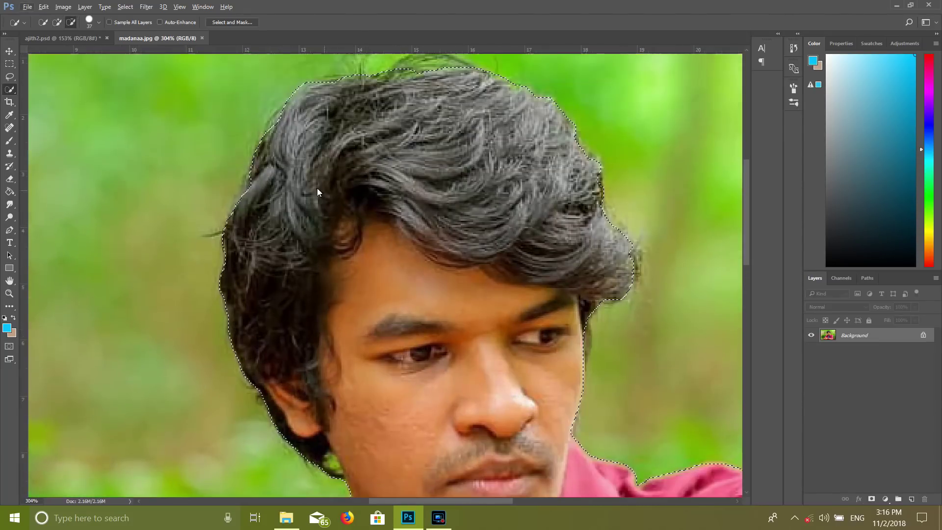
scroll(291, 186, up, 1)
scroll(272, 243, down, 5)
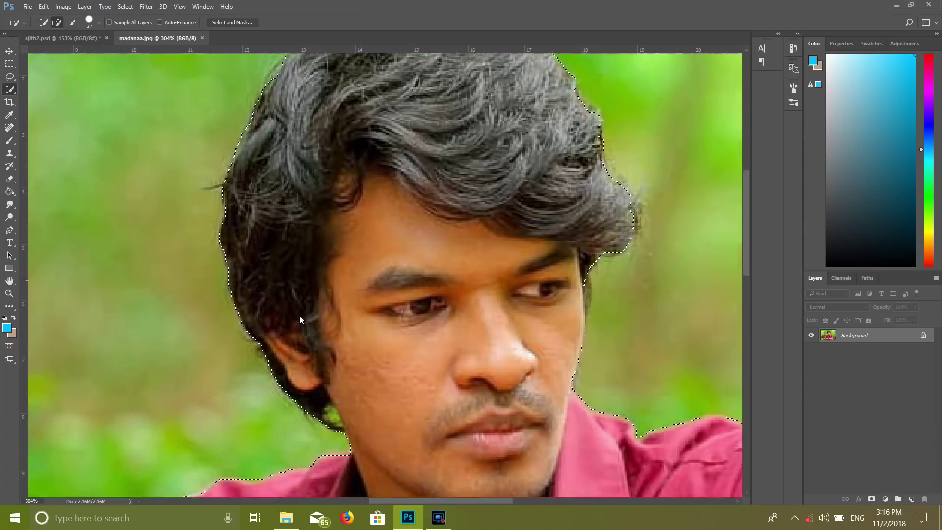
scroll(508, 235, up, 3)
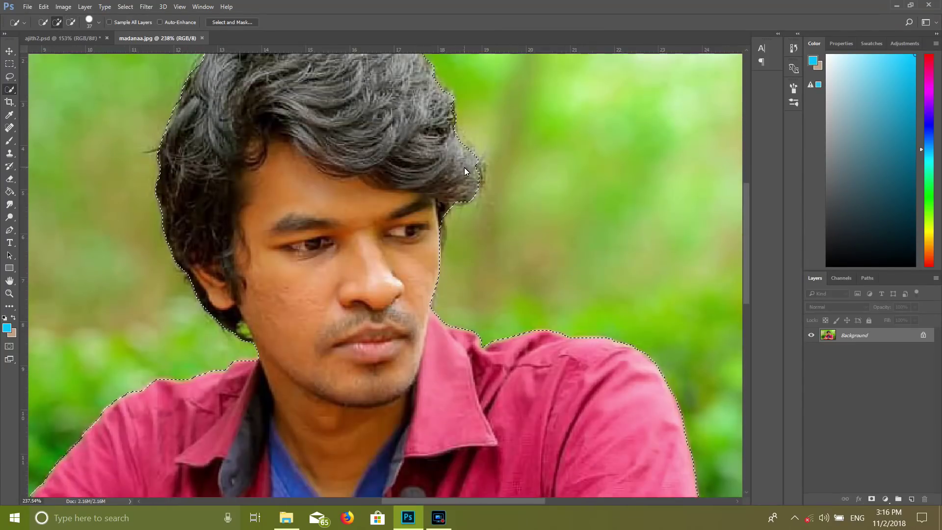
scroll(458, 180, down, 4)
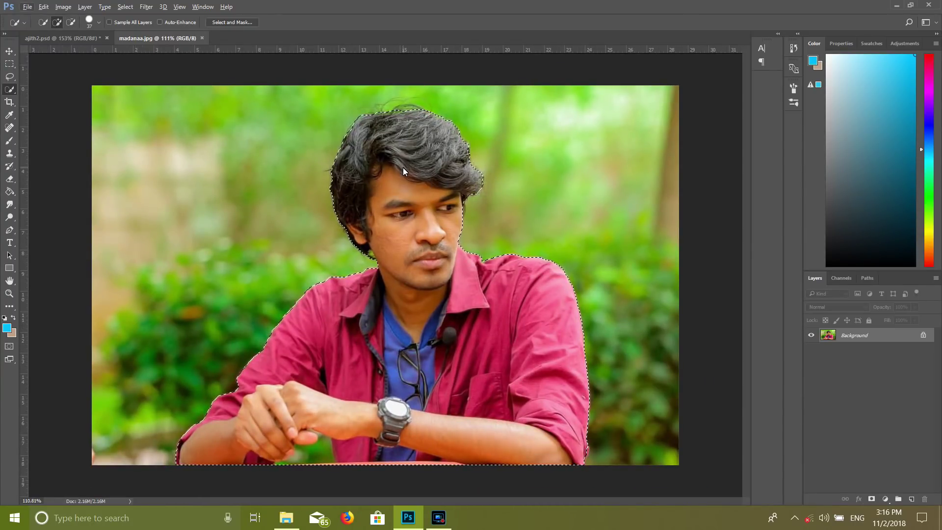
key(ctrl+BackSpace)
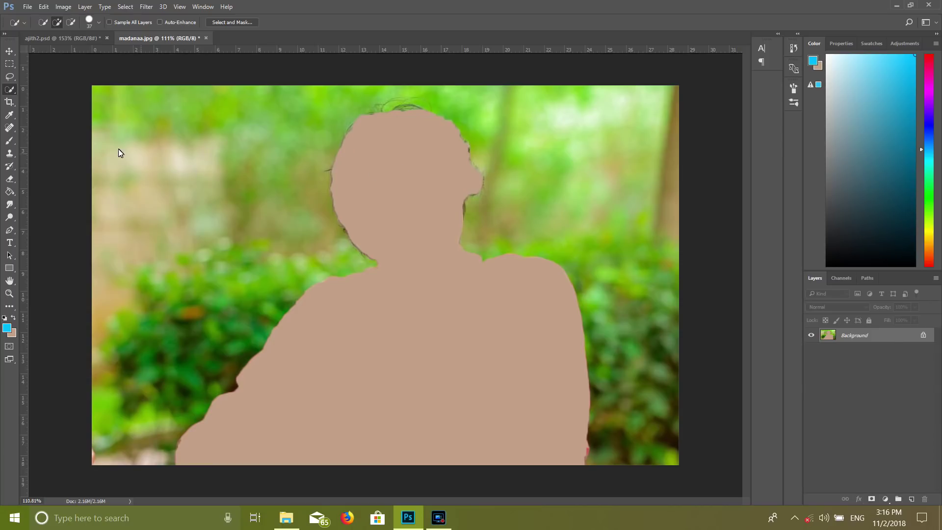
Create a new landscape document 550 pixels wide and 500 pixels high, at 96 pixels/inch with a white background.
click(29, 7)
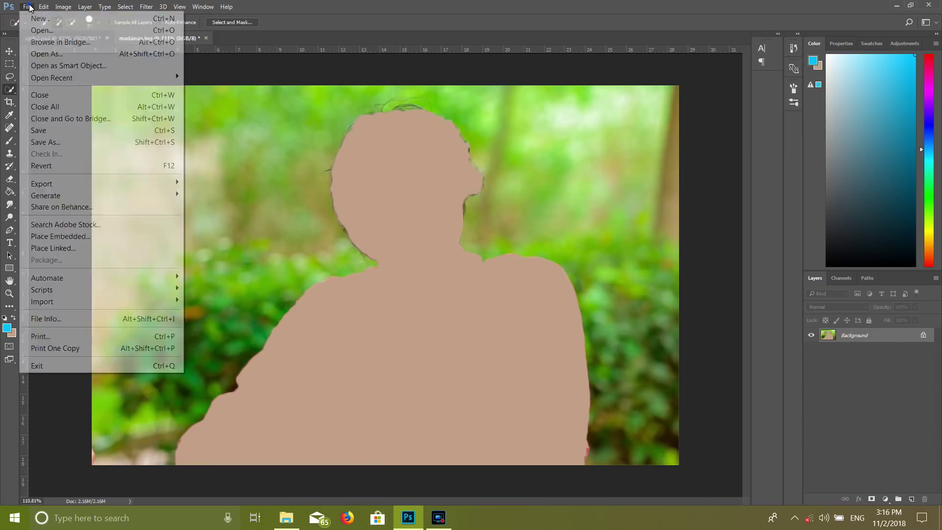
click(37, 19)
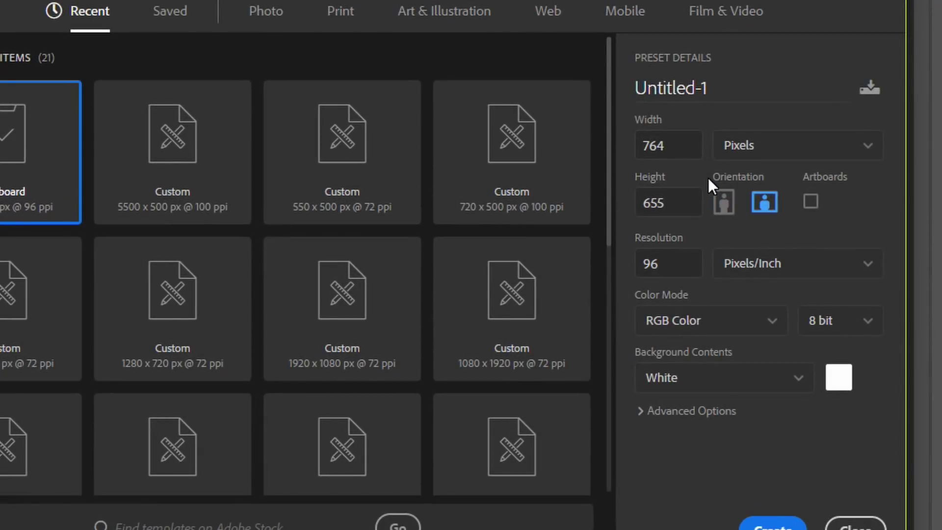
double_click(627, 200)
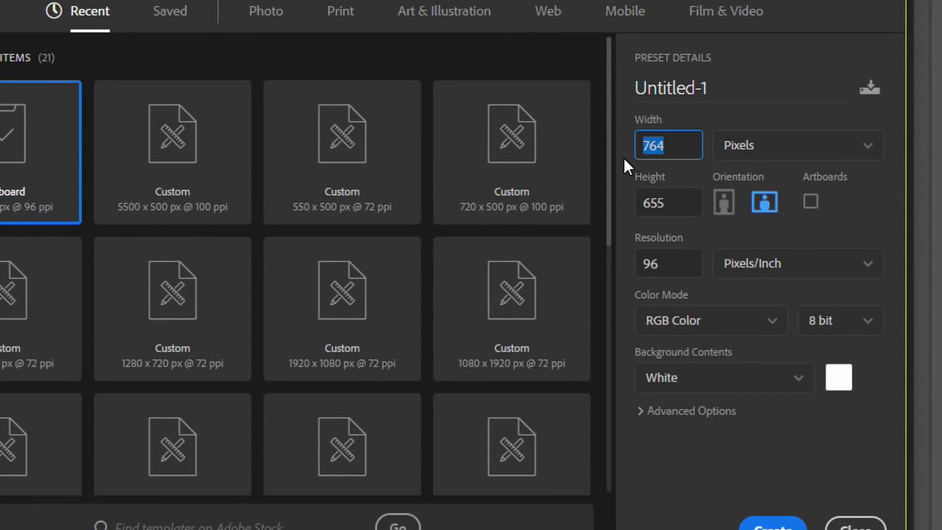
text(50)
key(BackSpace)
text(50)
double_click(683, 202)
text(5)
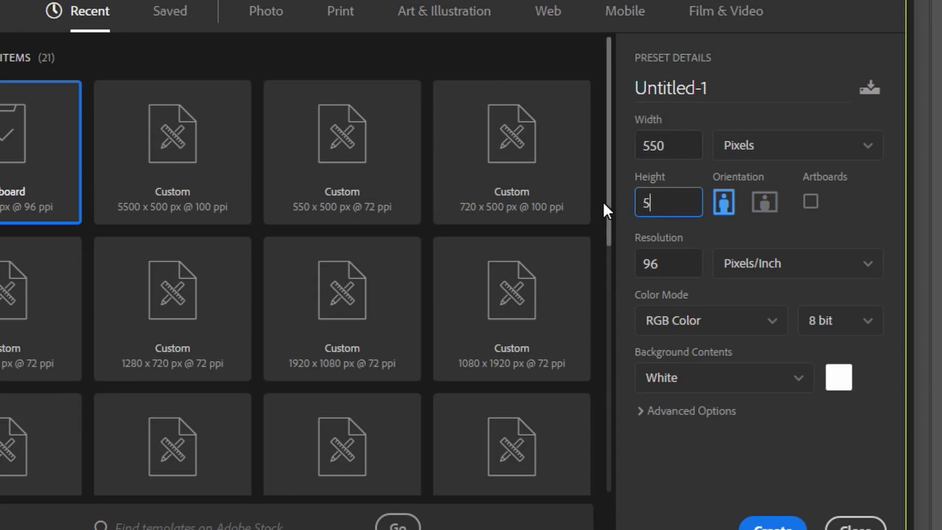
text(00)
click(765, 202)
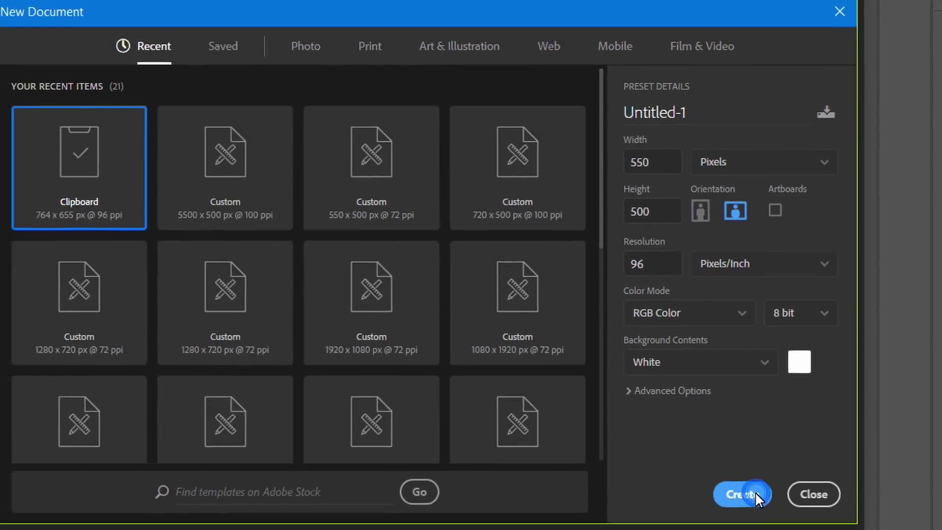
click(773, 526)
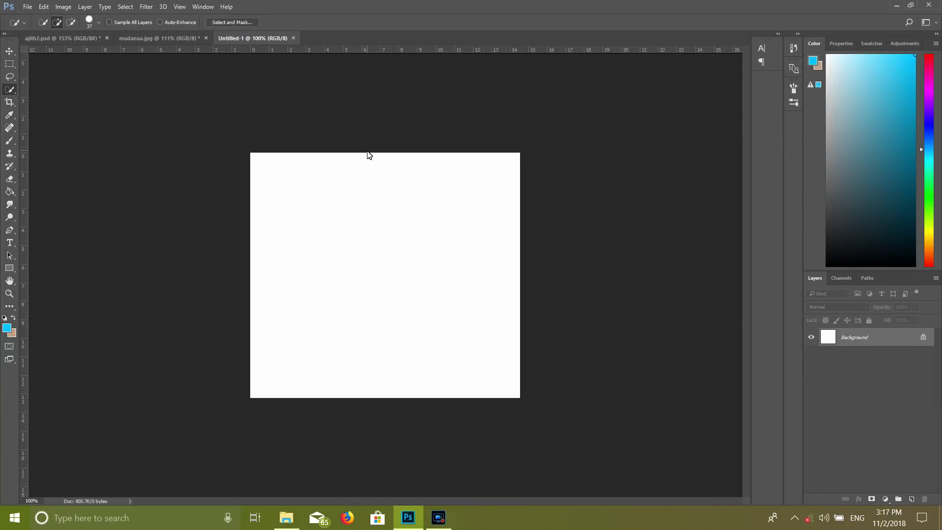
Paste the cut-out man into the new document, scale him down to fit and centre him on the canvas.
key(ctrl+v)
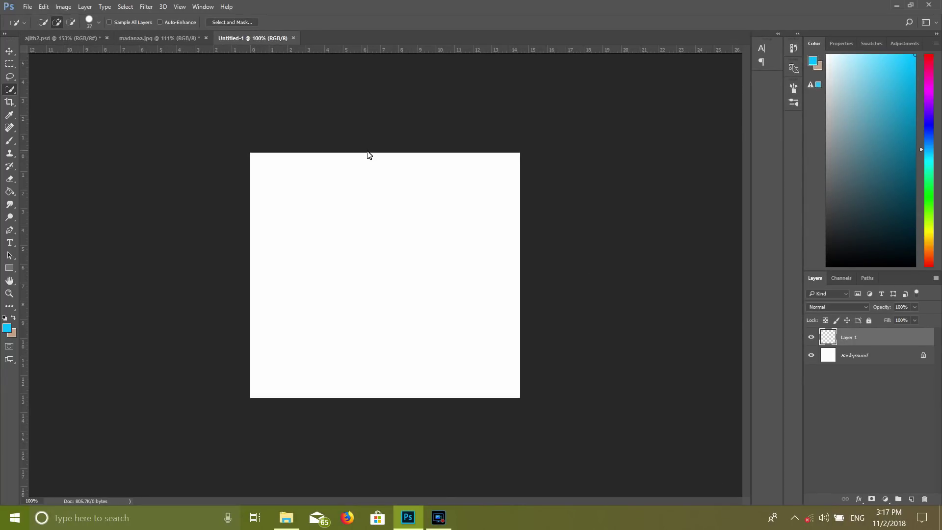
key(v)
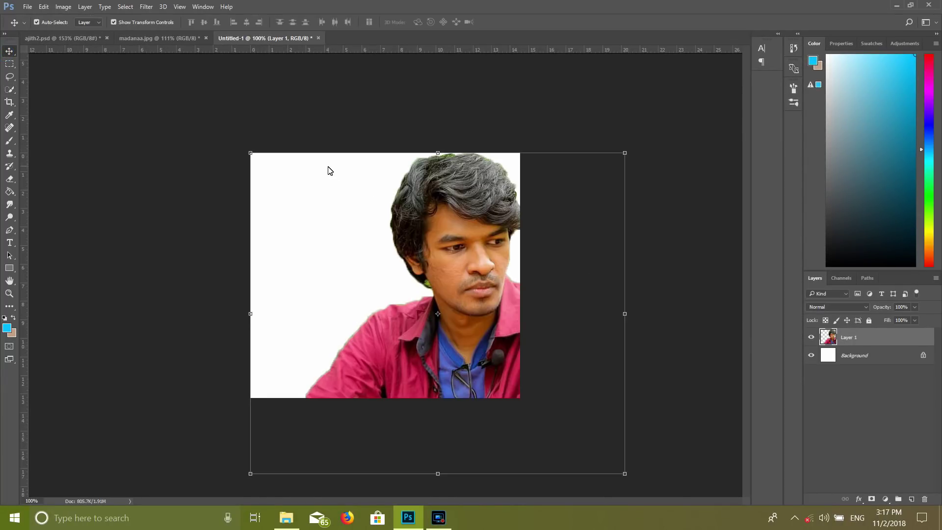
drag(253, 155, 310, 200)
drag(438, 269, 385, 231)
click(434, 22)
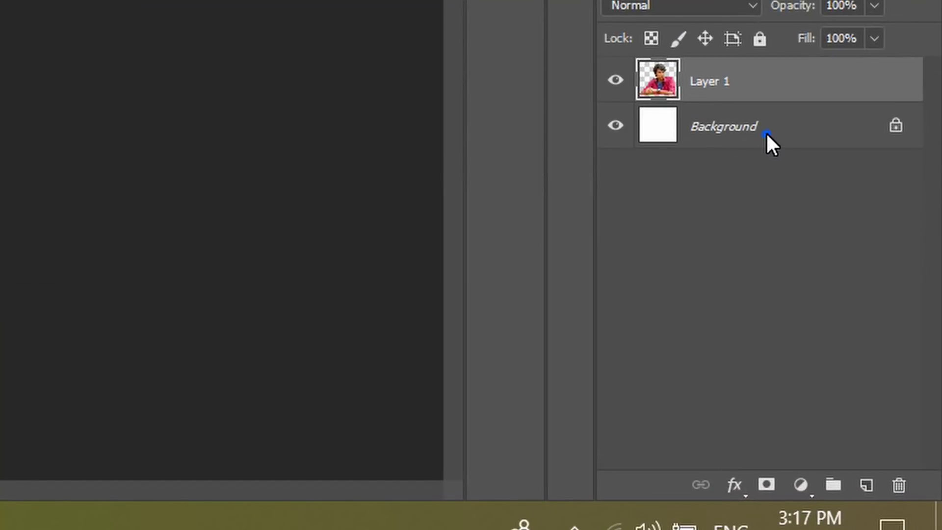
Delete the white Background layer so that only the man's layer remains on transparency.
click(872, 358)
key(Delete)
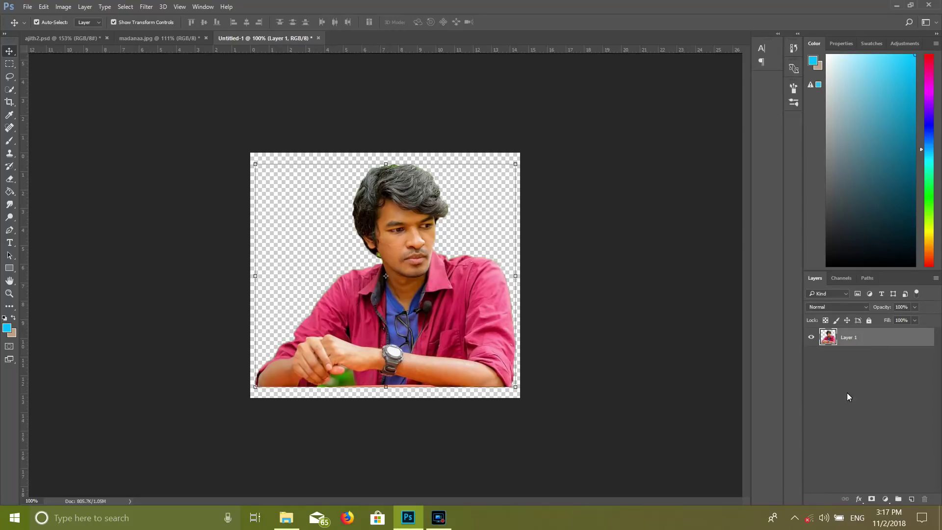
scroll(554, 338, up, 3)
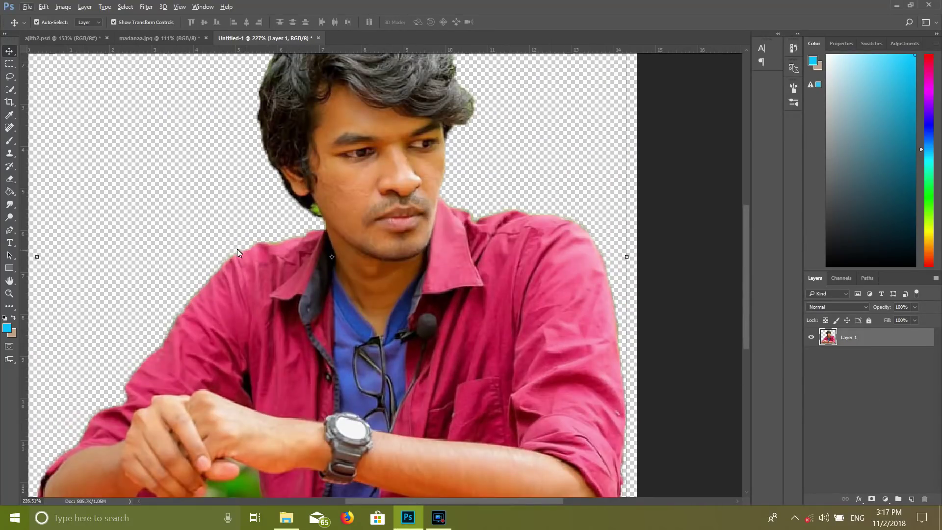
scroll(225, 326, down, 3)
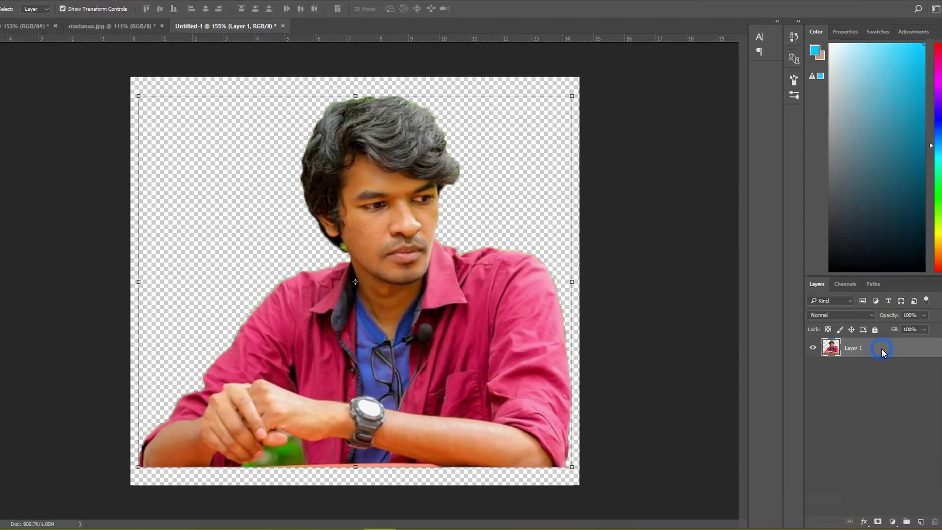
Enable an Outer Glow layer style on Layer 1 and reset its settings to default.
double_click(877, 339)
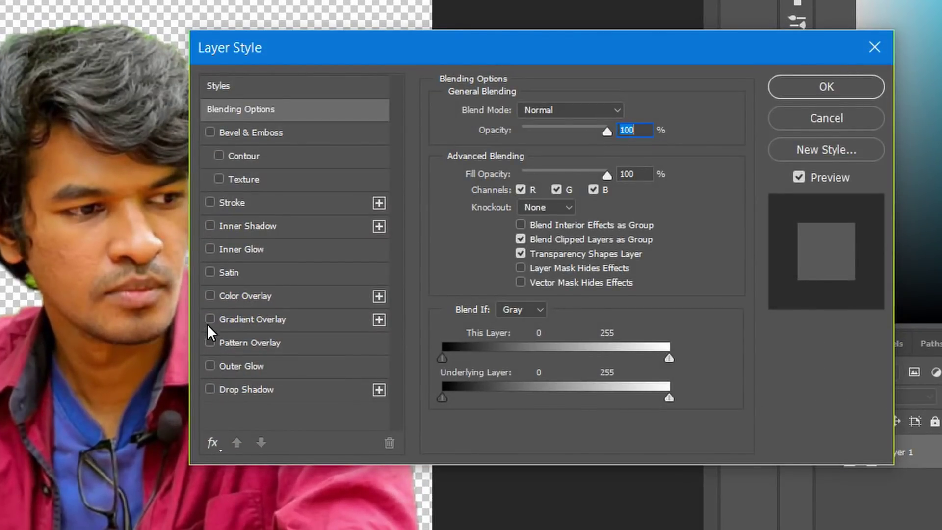
click(213, 366)
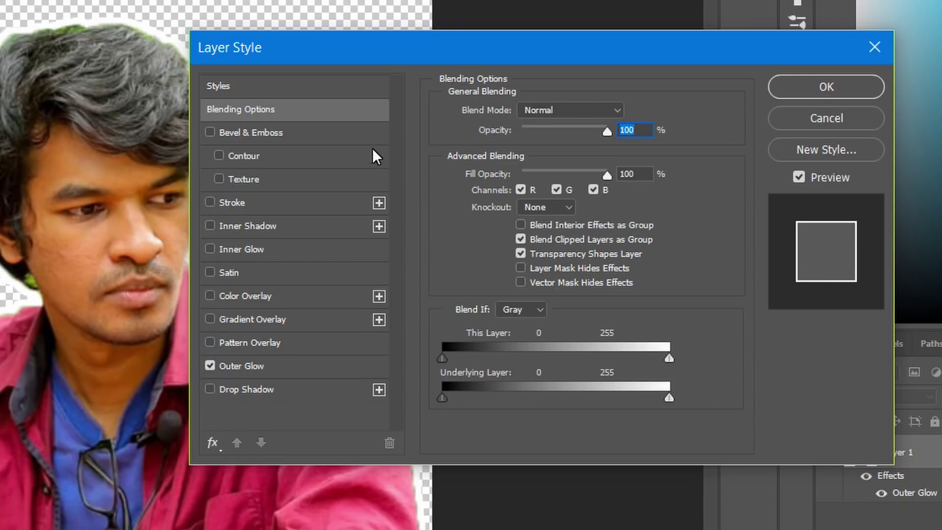
drag(399, 47, 517, 31)
click(414, 345)
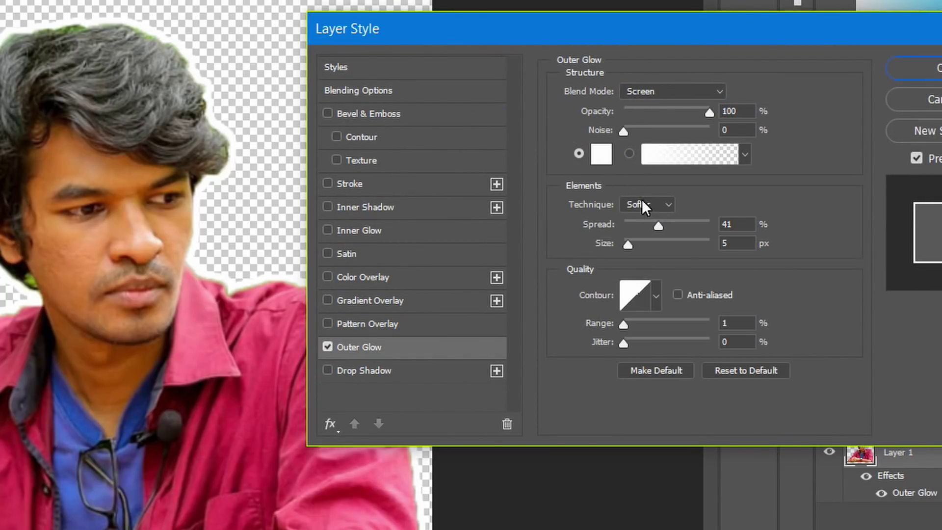
click(729, 372)
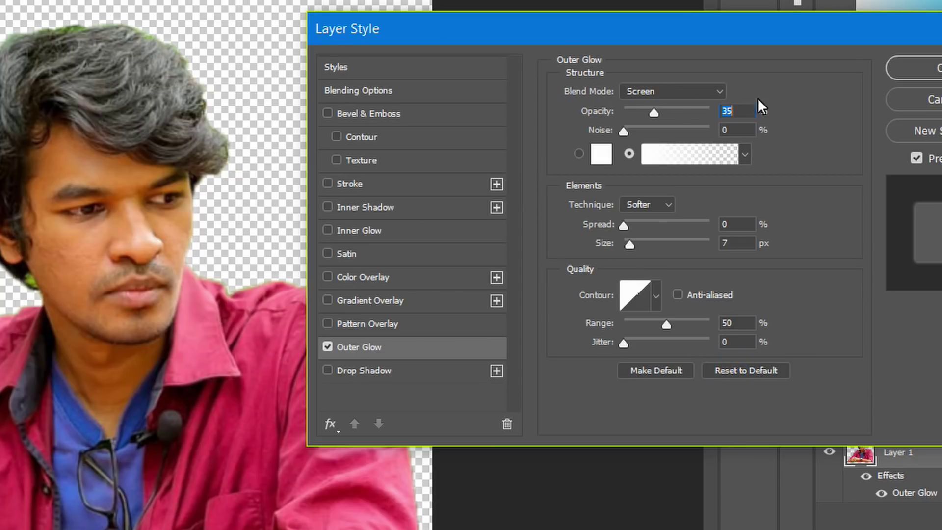
Set the man's outer glow to 100% opacity, 100% spread, 5 px size and 35% range, and apply the layer style.
drag(658, 112, 712, 113)
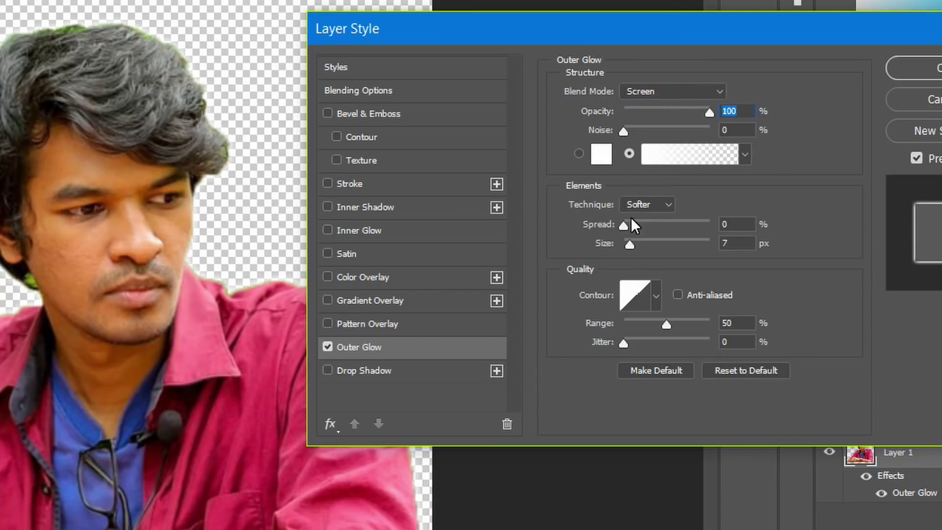
drag(624, 225, 726, 225)
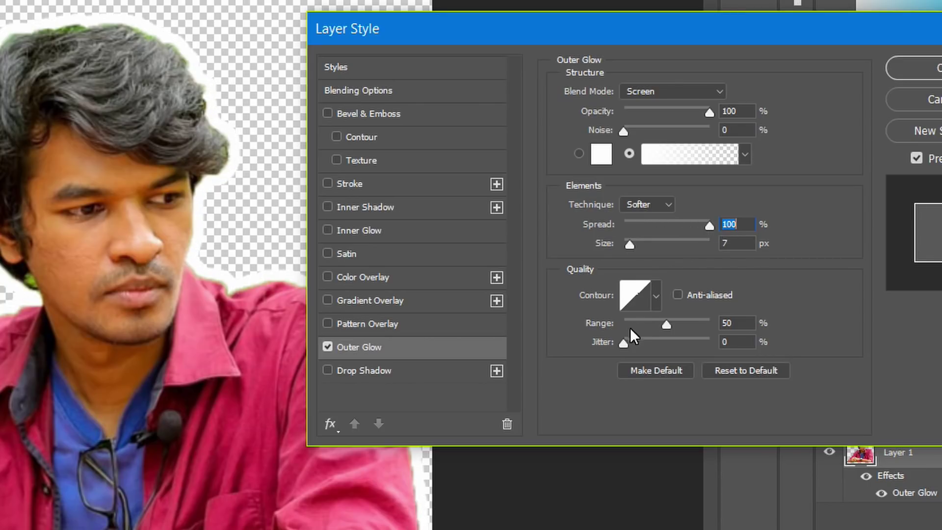
drag(667, 325, 653, 323)
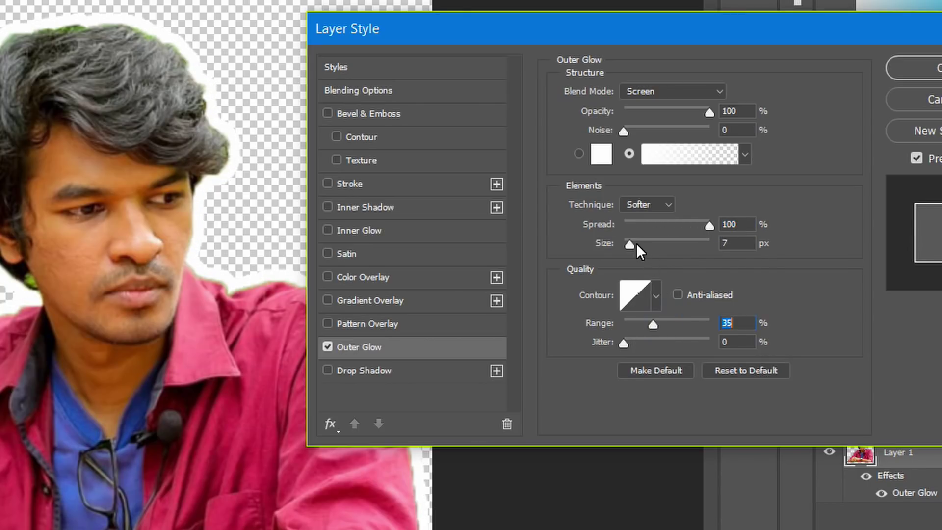
drag(637, 244, 630, 244)
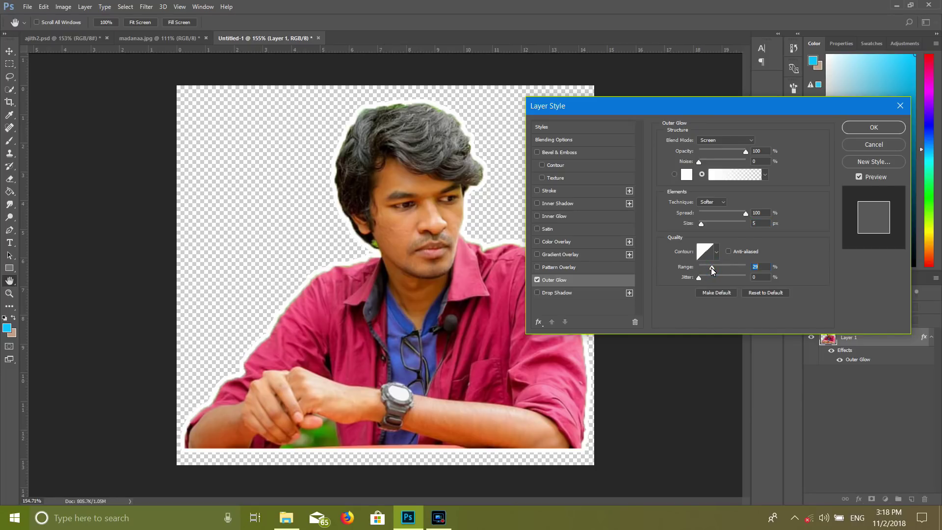
drag(711, 267, 715, 267)
click(874, 127)
Scale the man down to about 89% and move him up near the canvas's upper edge, leaving room below for text.
key(v)
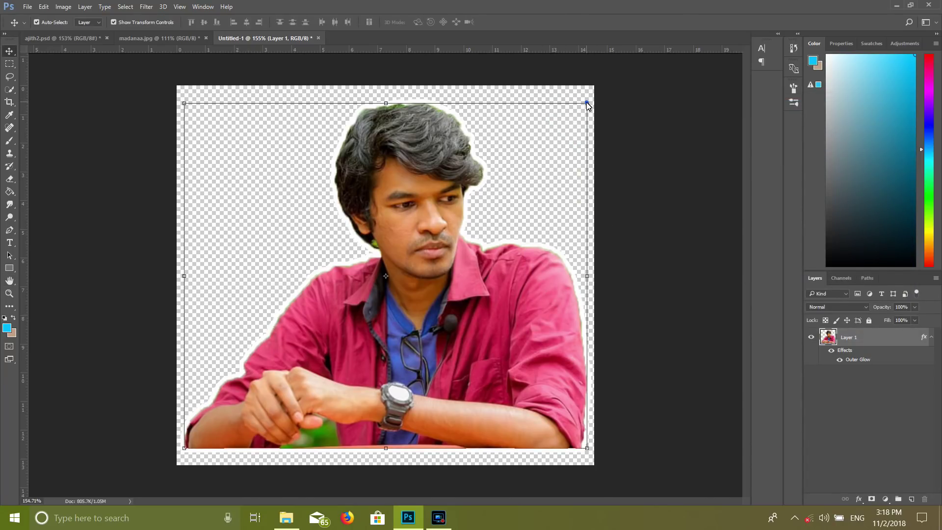
drag(587, 103, 575, 116)
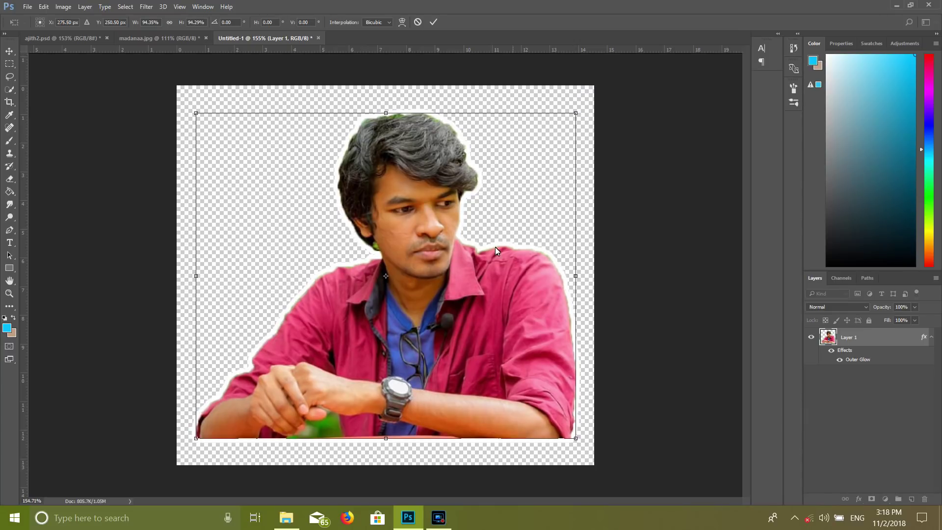
mouse_move(491, 255)
mouse_down()
mouse_move(479, 264)
mouse_move(479, 255)
mouse_up()
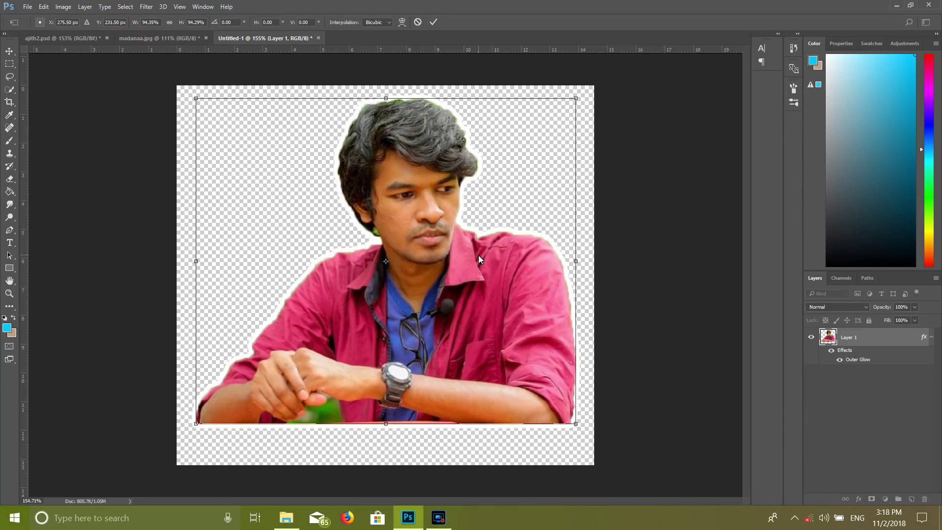
alt+click(482, 231)
key(shift+Up)
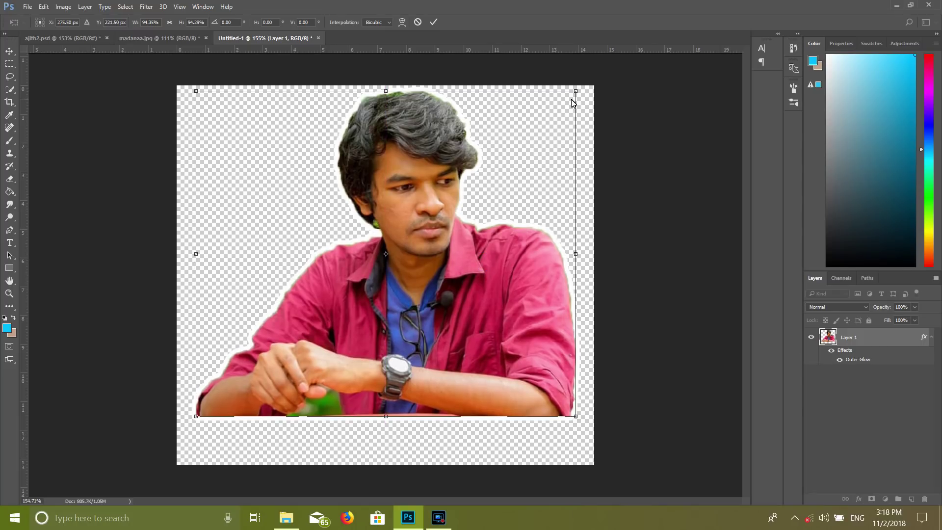
drag(575, 92, 566, 101)
drag(490, 262, 491, 252)
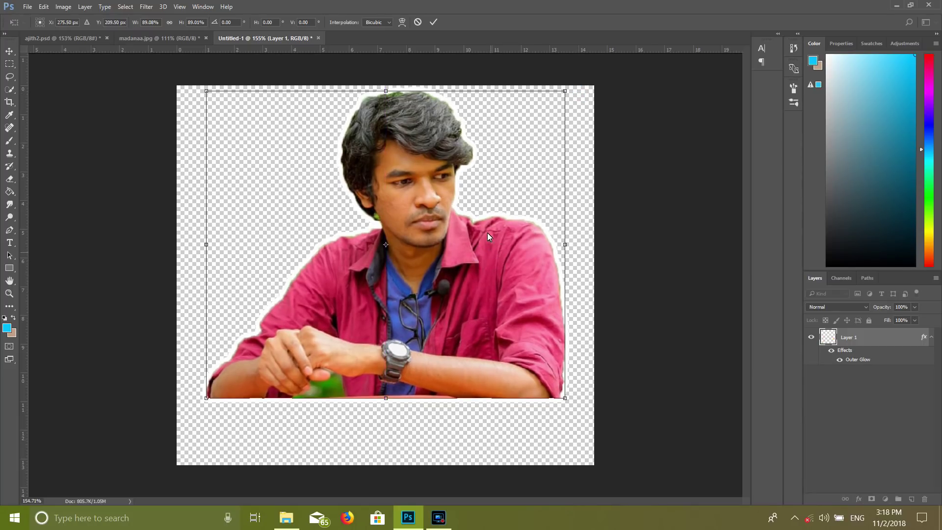
click(433, 22)
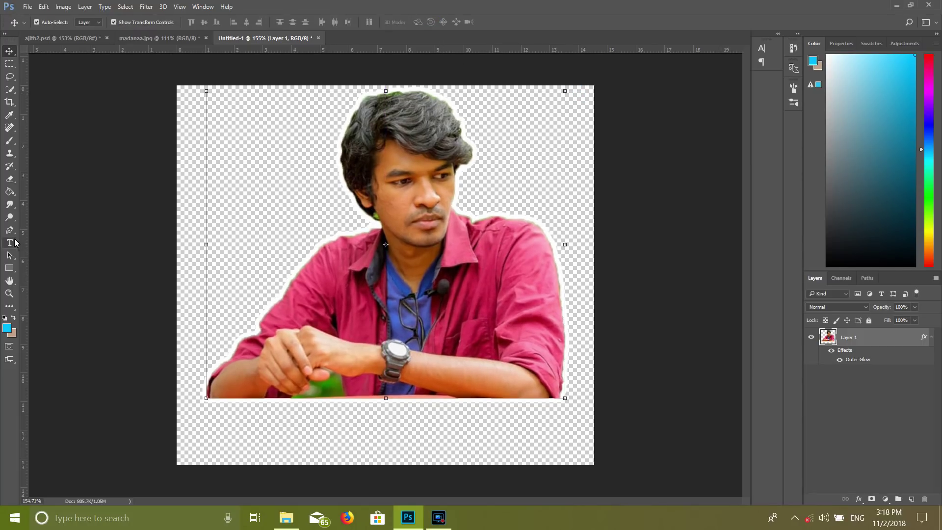
Add the text "madan Gowri" in the BigNoodleTitling font below the man.
click(9, 243)
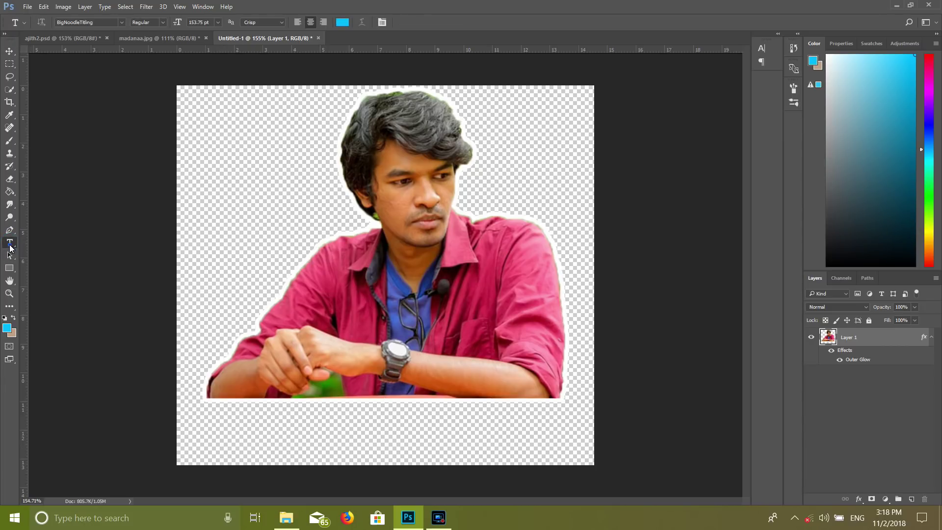
click(273, 437)
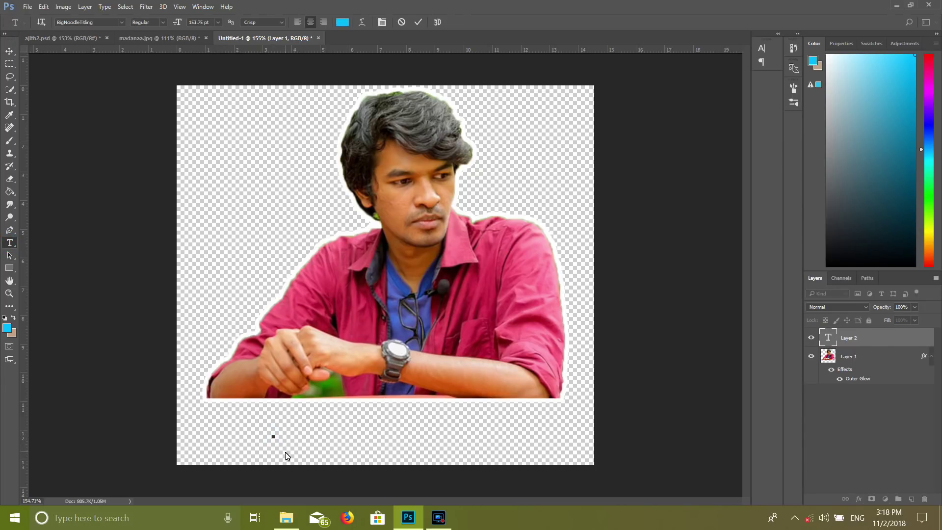
text(MADAN GOWRI)
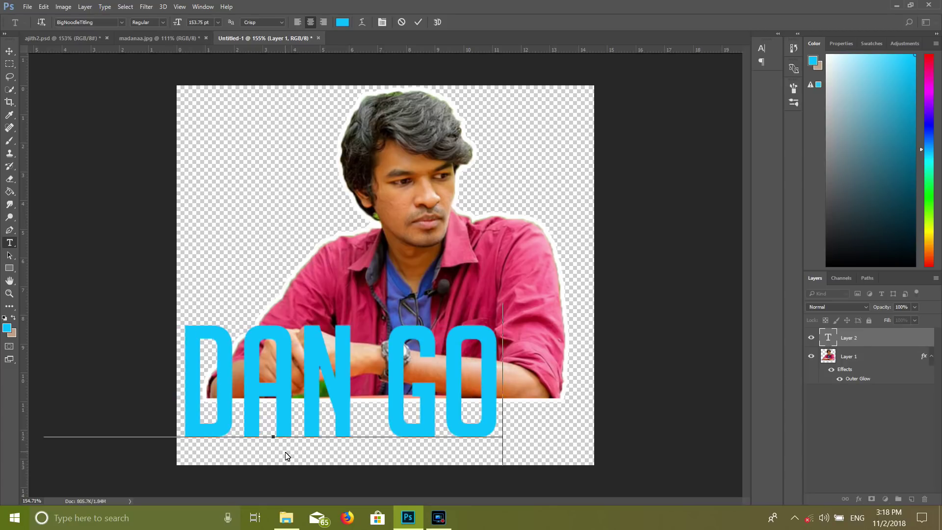
key(ctrl+a)
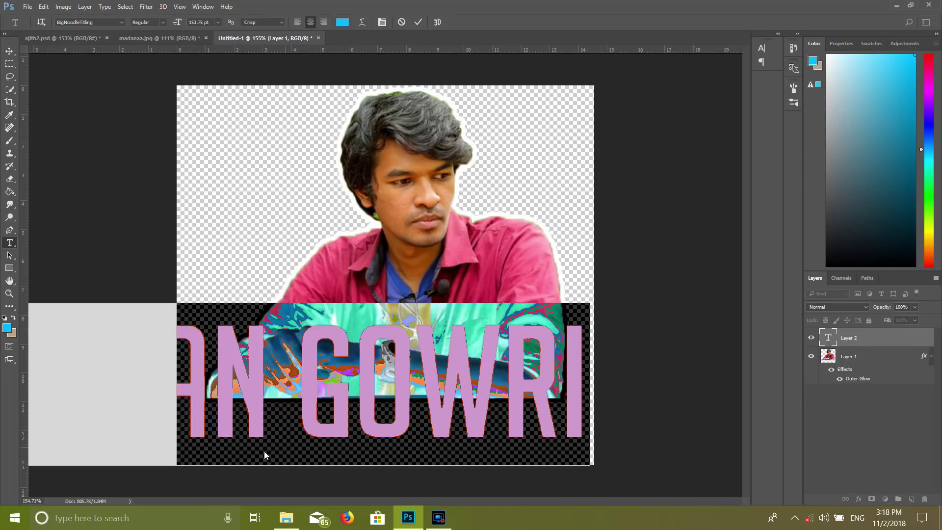
Scale the caption text down to about 43% and place it centred in the empty space beneath the man.
click(9, 52)
drag(582, 330, 513, 327)
drag(471, 373, 475, 444)
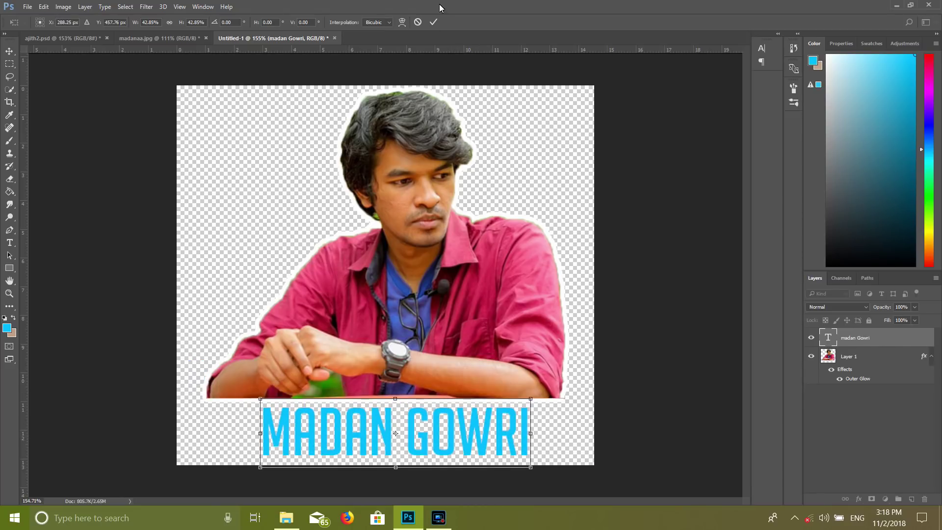
click(434, 22)
Add an Outer Glow layer style to the caption text and set the glow size to 2 px.
click(889, 342)
double_click(883, 343)
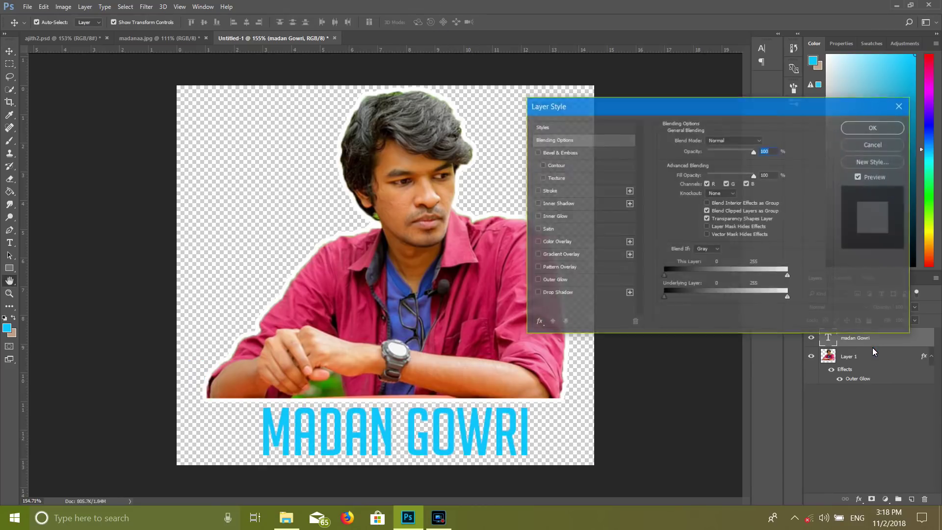
click(538, 280)
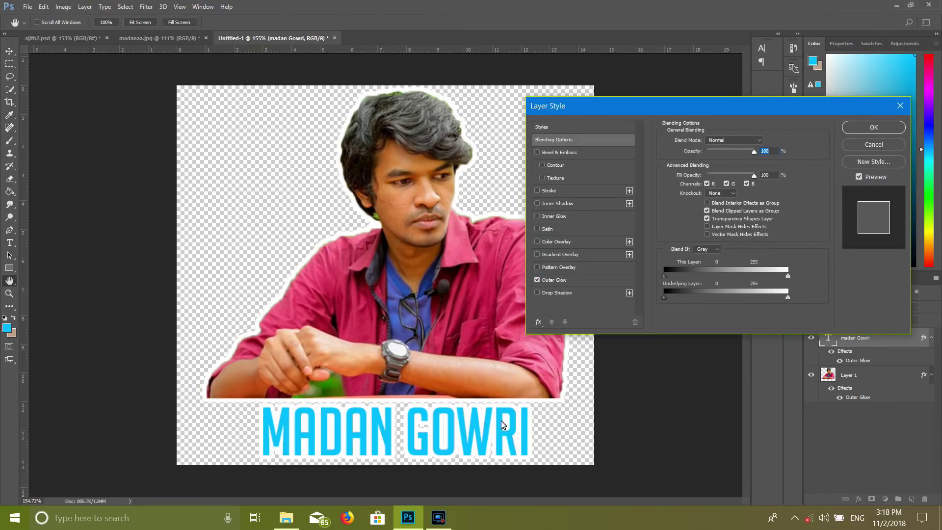
click(606, 281)
drag(701, 223, 700, 222)
Add a Gradient Overlay with the red-to-magenta gradient to the caption text and apply the layer style.
click(538, 255)
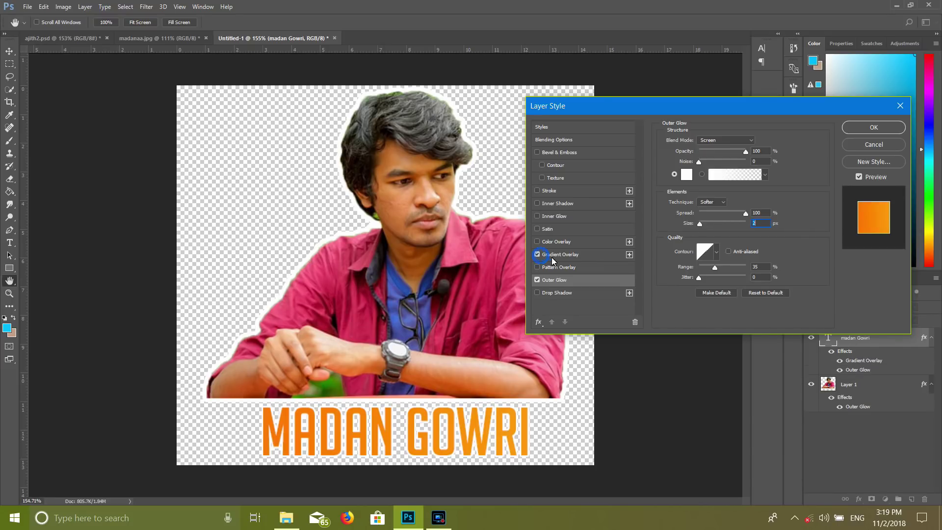
click(582, 255)
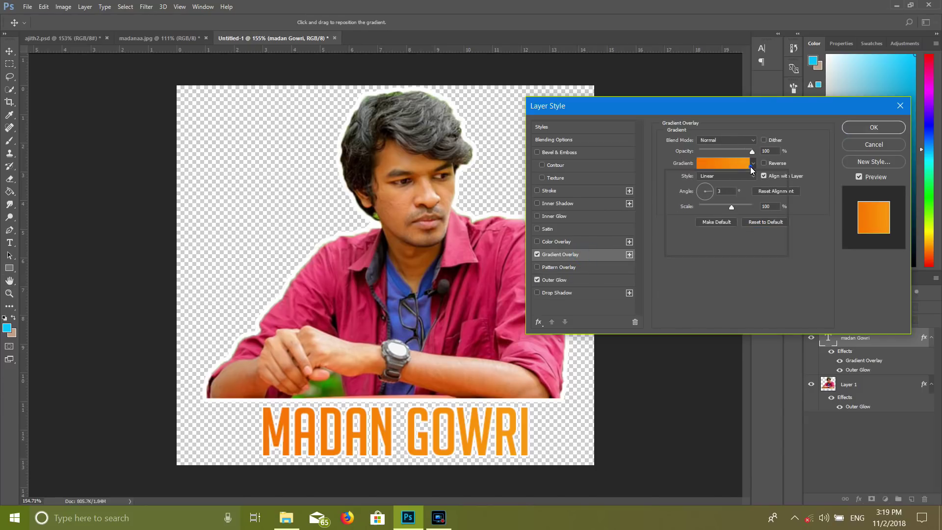
click(752, 163)
click(746, 232)
click(756, 276)
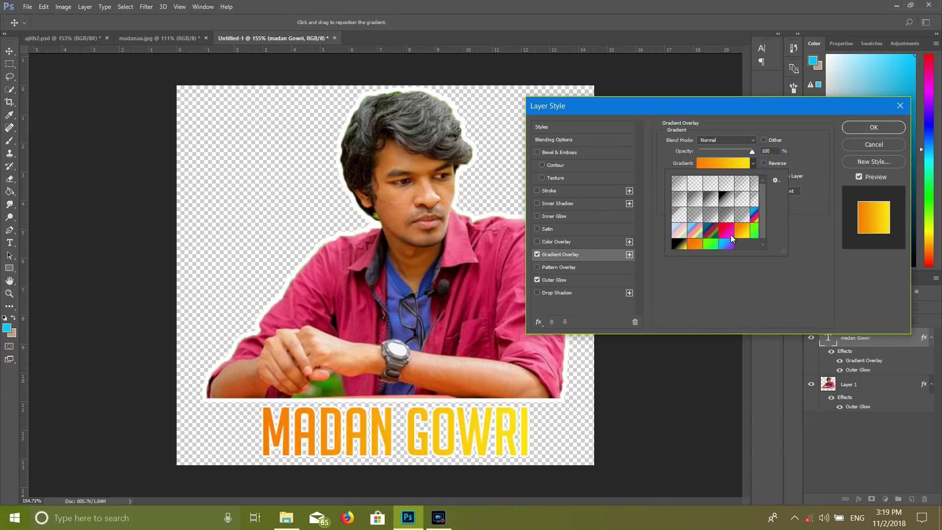
click(731, 235)
click(754, 290)
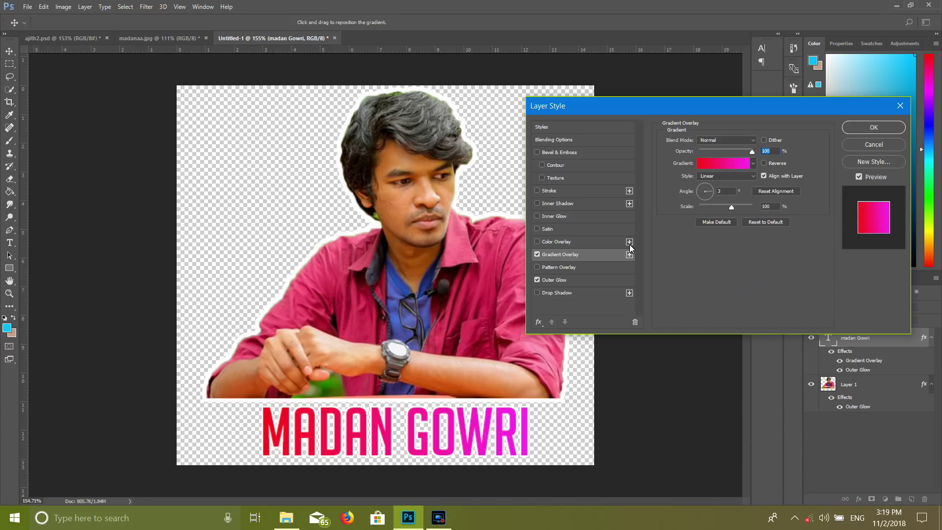
click(869, 127)
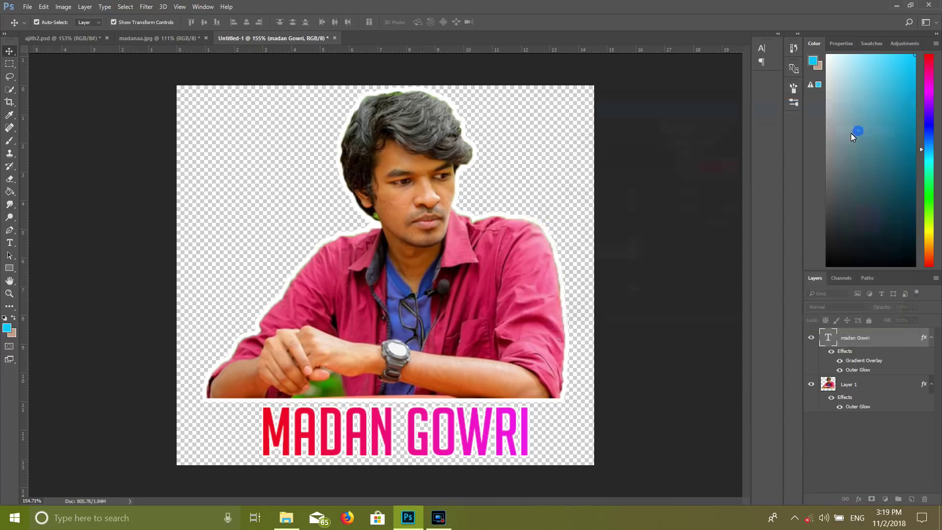
Change the font of the whole caption text to Advocate Script and set its size to 153.75 pt.
click(5, 247)
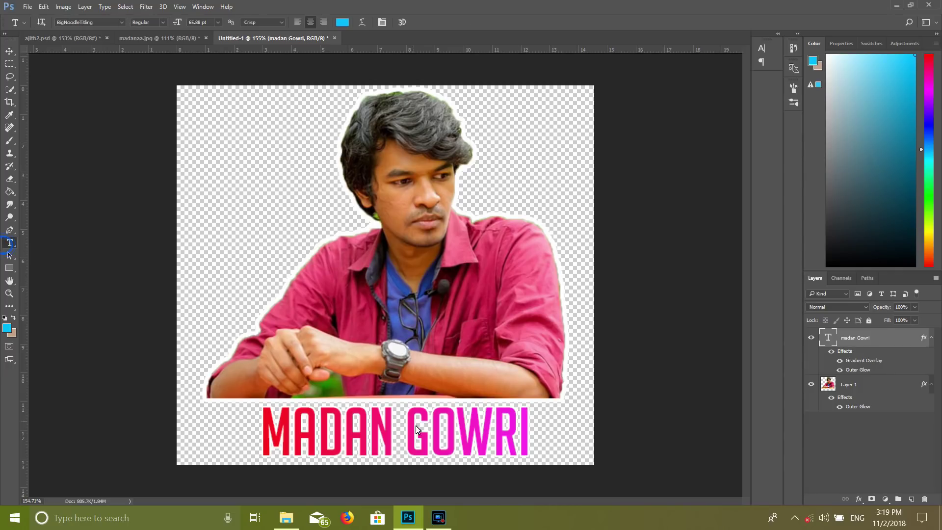
key(ctrl+a)
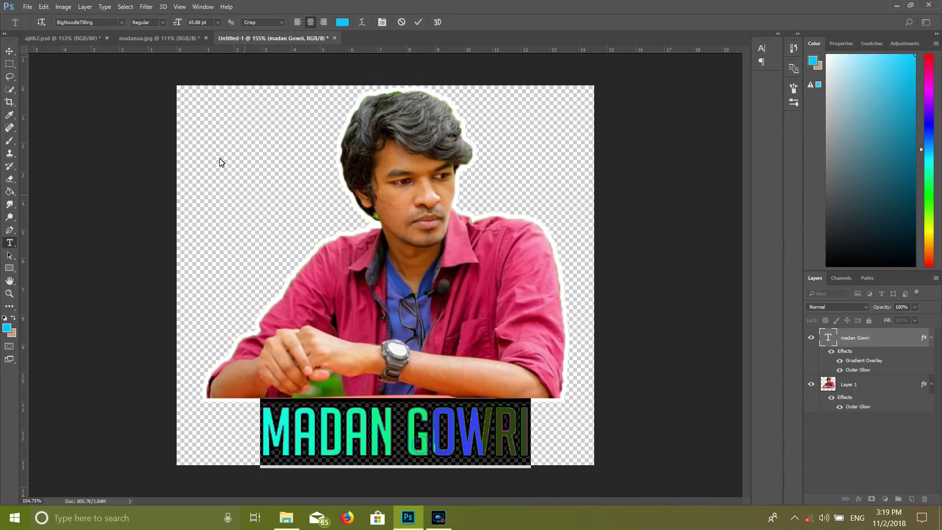
click(123, 23)
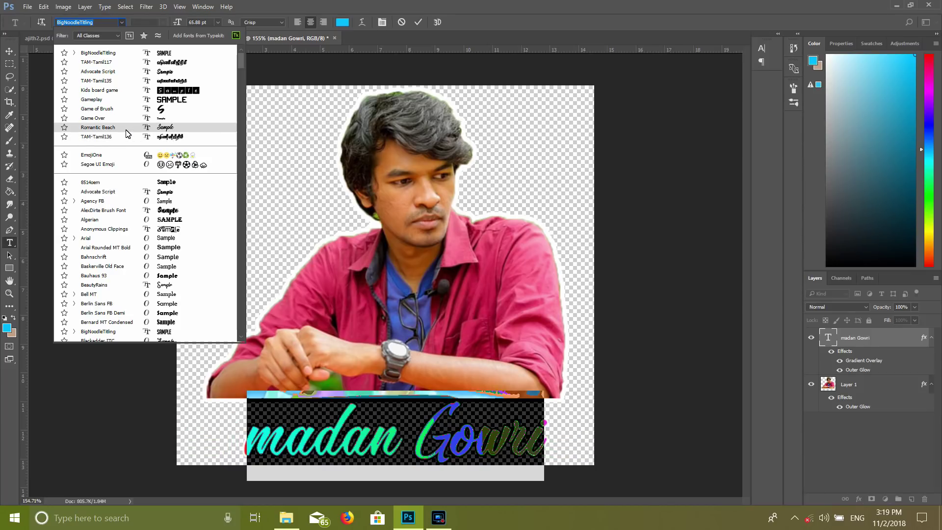
click(122, 195)
click(881, 441)
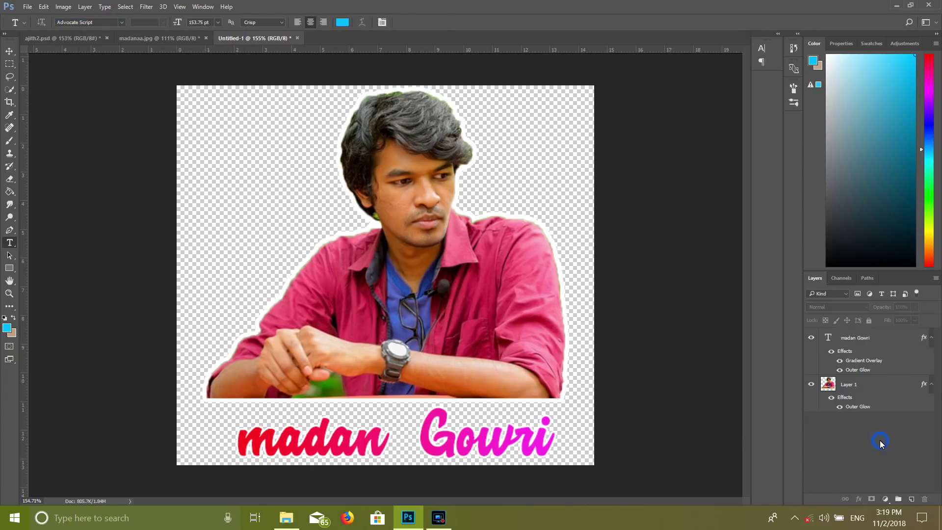
Move the caption text slightly up so it sits just beneath the man.
click(9, 52)
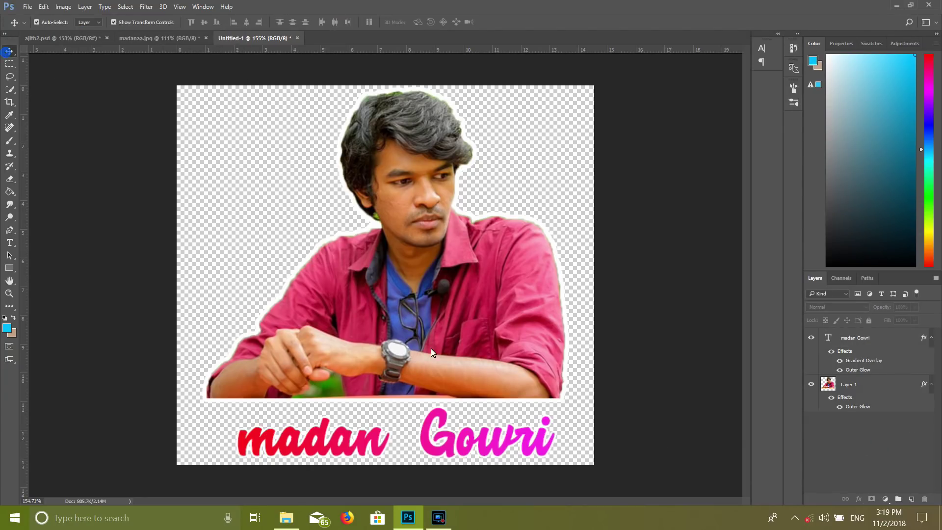
click(465, 435)
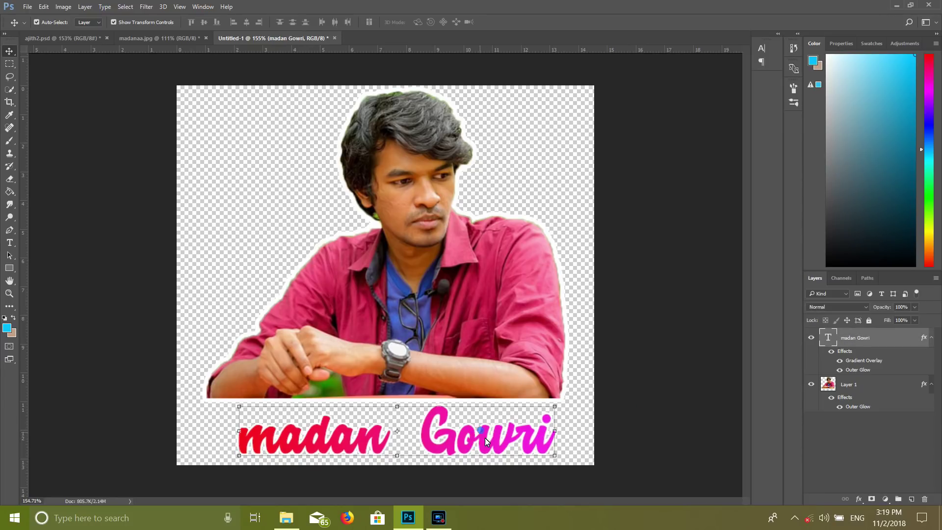
drag(487, 437, 487, 434)
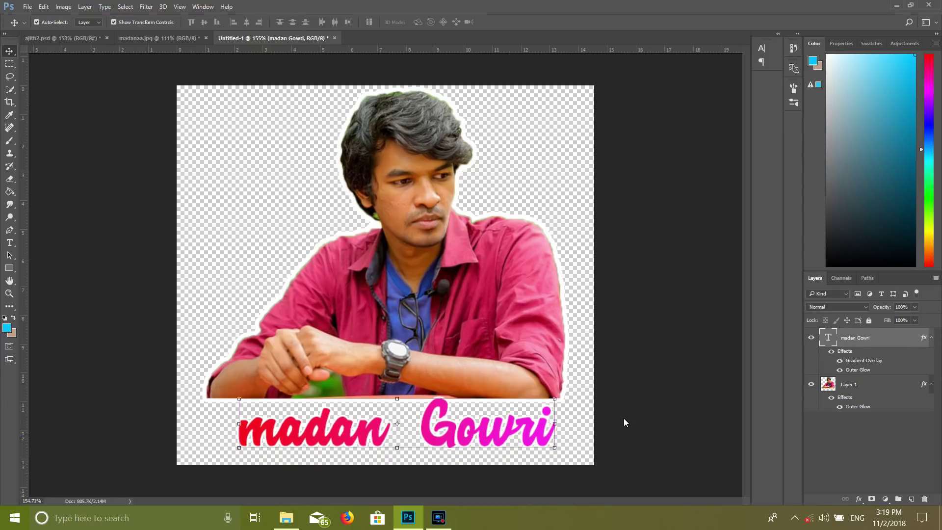
click(624, 418)
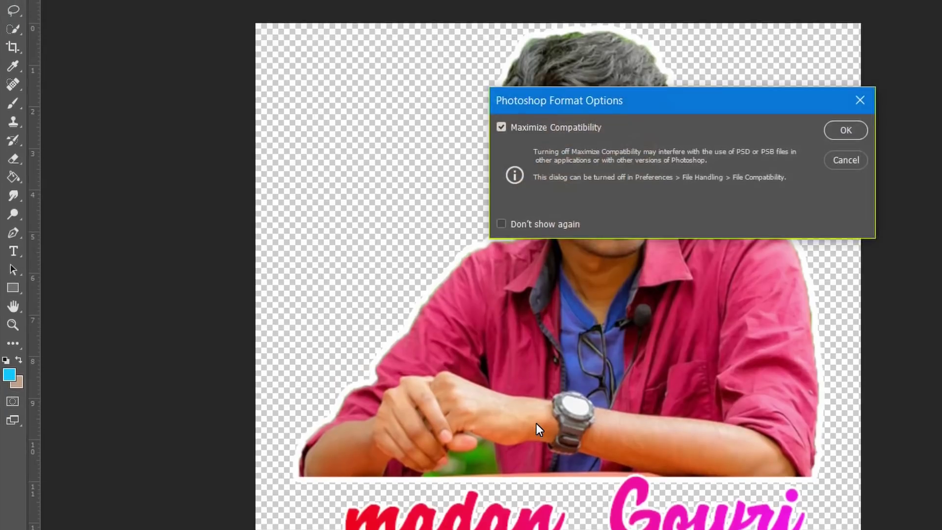
Save the document as stickers.psd with Maximize Compatibility and save a PNG copy named stickers in the Pictures > Stickers folder.
key(Return)
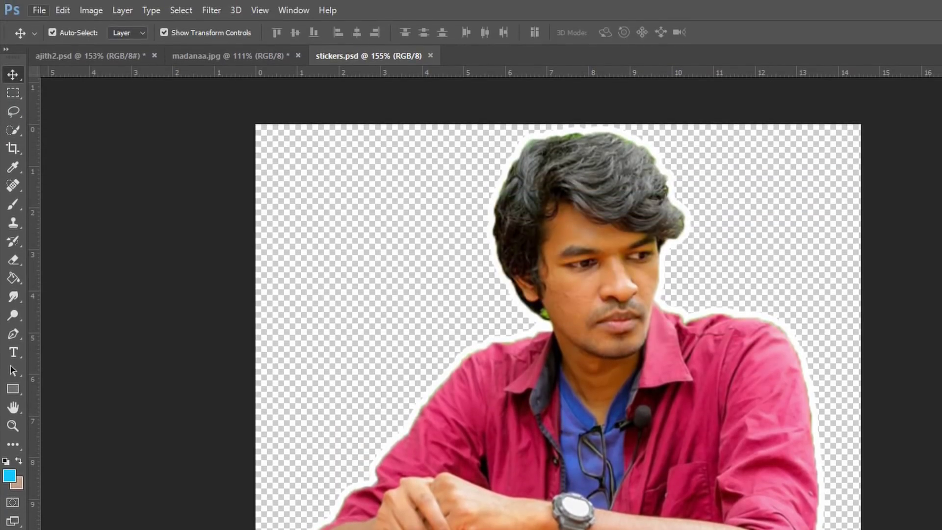
click(39, 5)
click(82, 197)
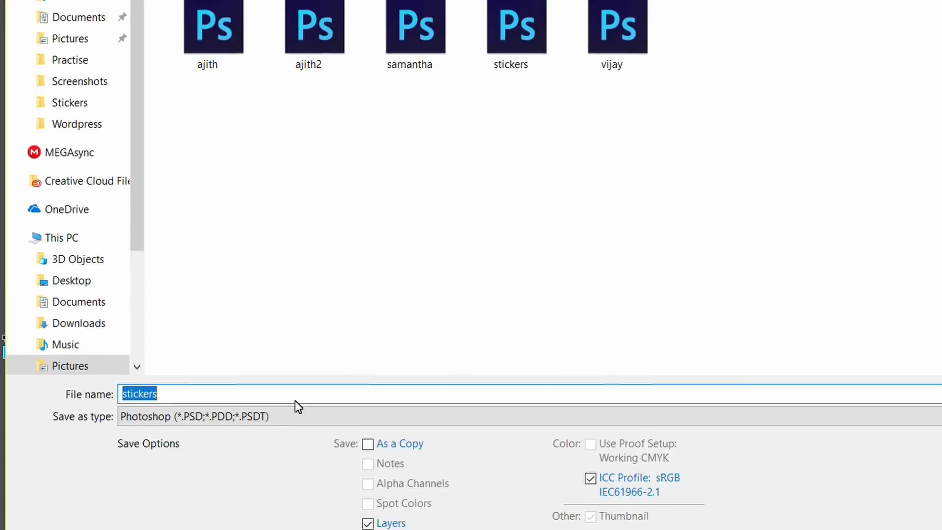
click(287, 361)
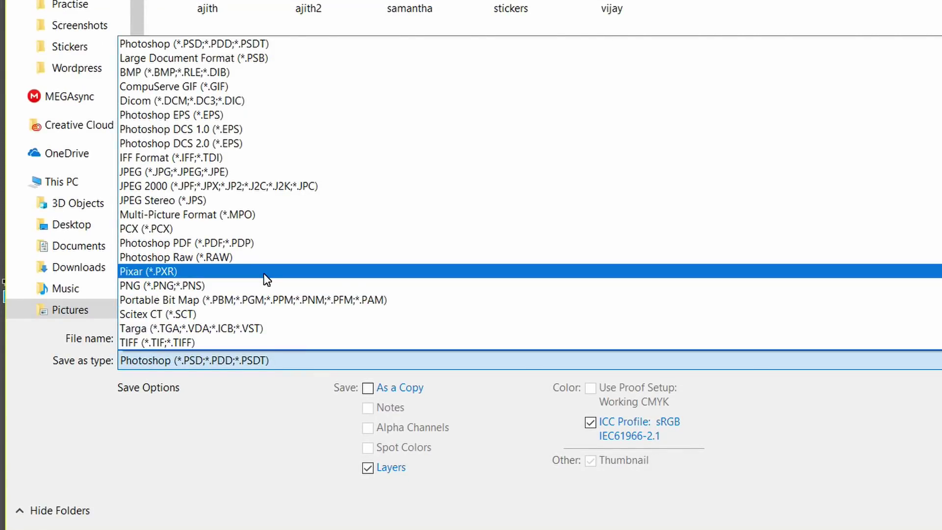
click(268, 287)
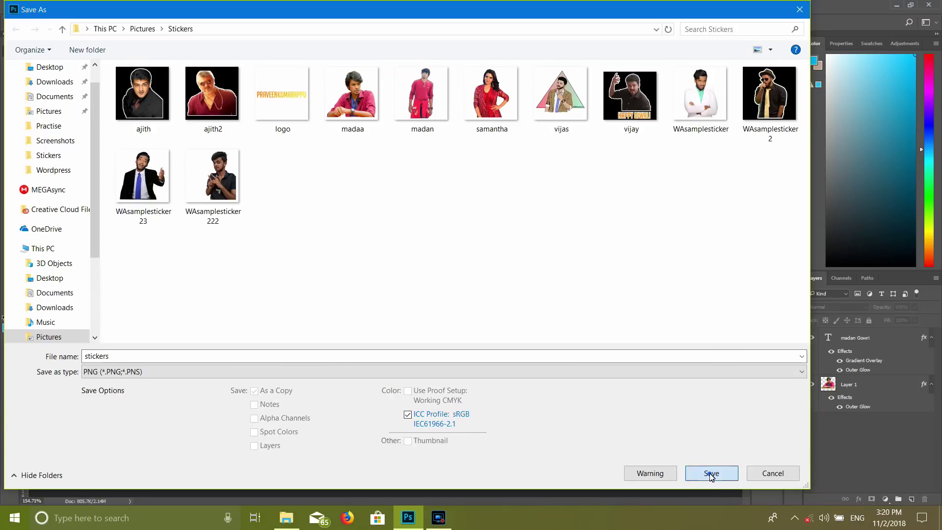
click(712, 474)
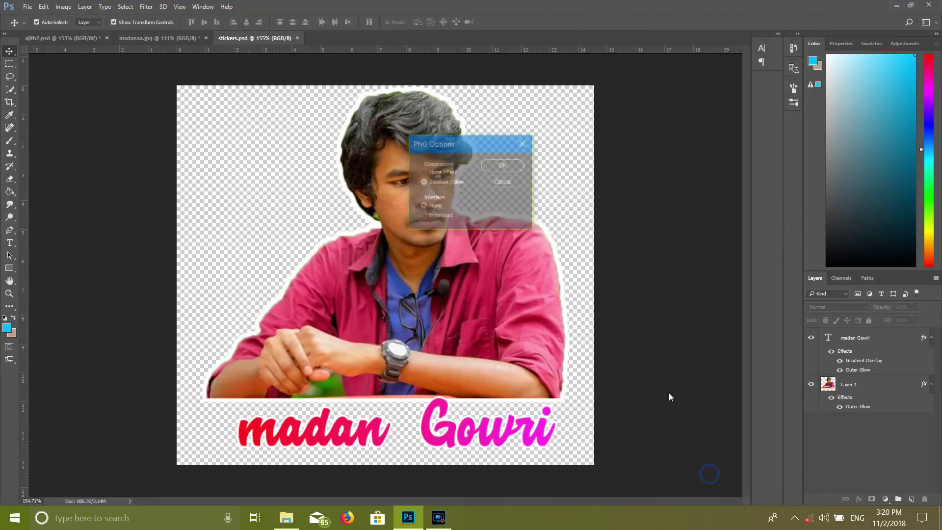
click(518, 169)
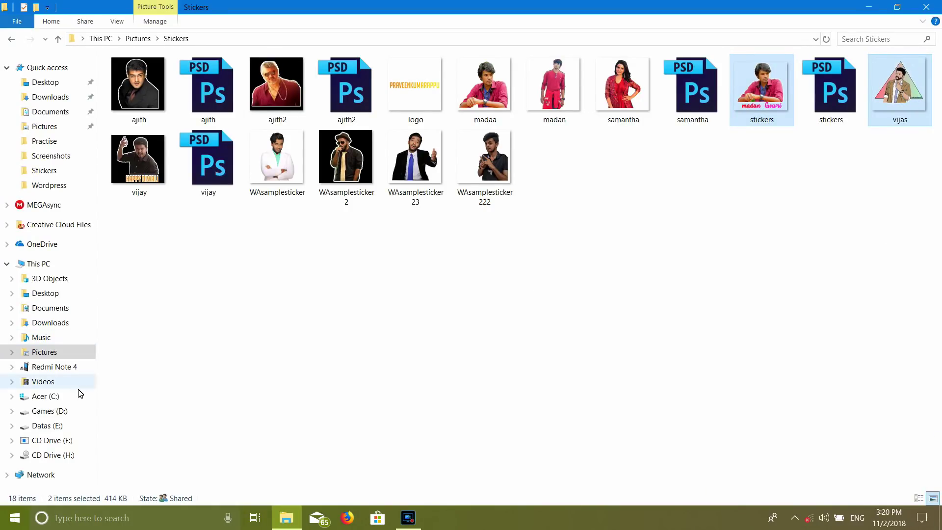
In File Explorer, paste the copied stickers and vijas images into the Stickers folder in the Redmi Note 4's internal shared storage.
click(72, 369)
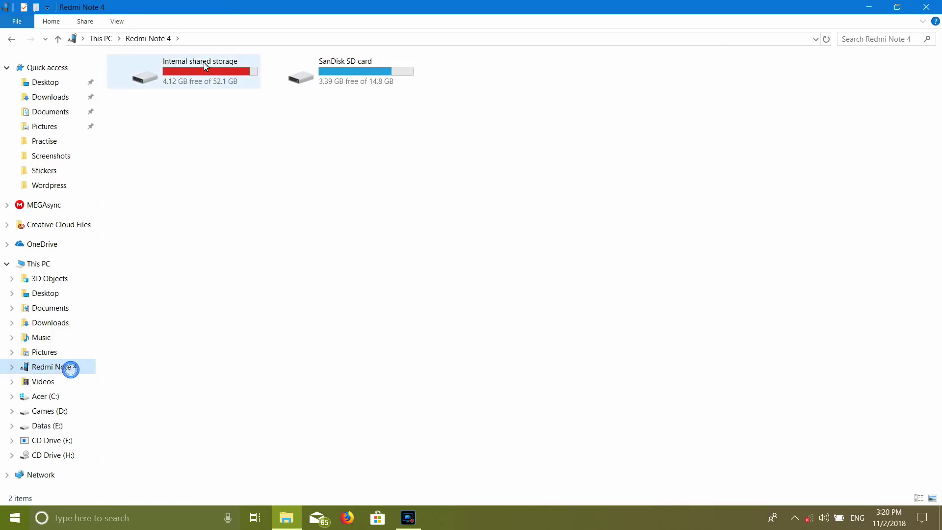
double_click(204, 66)
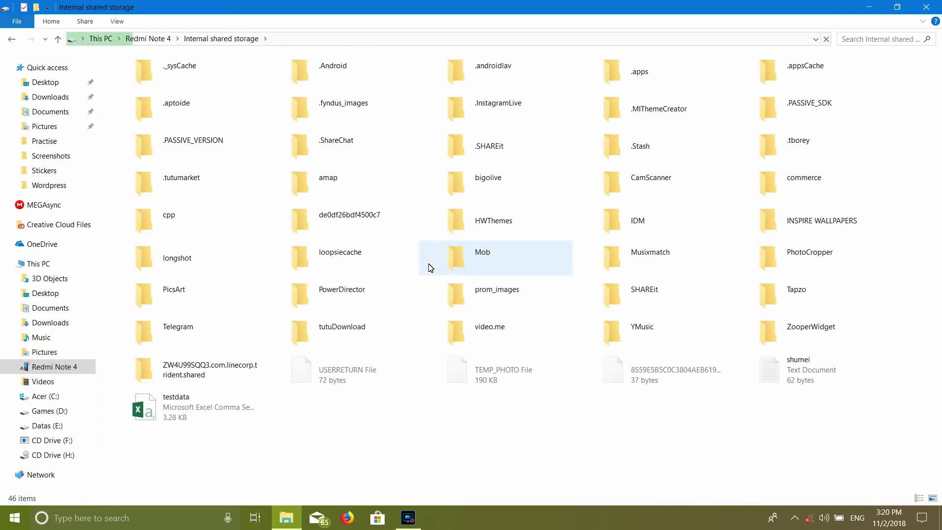
click(430, 268)
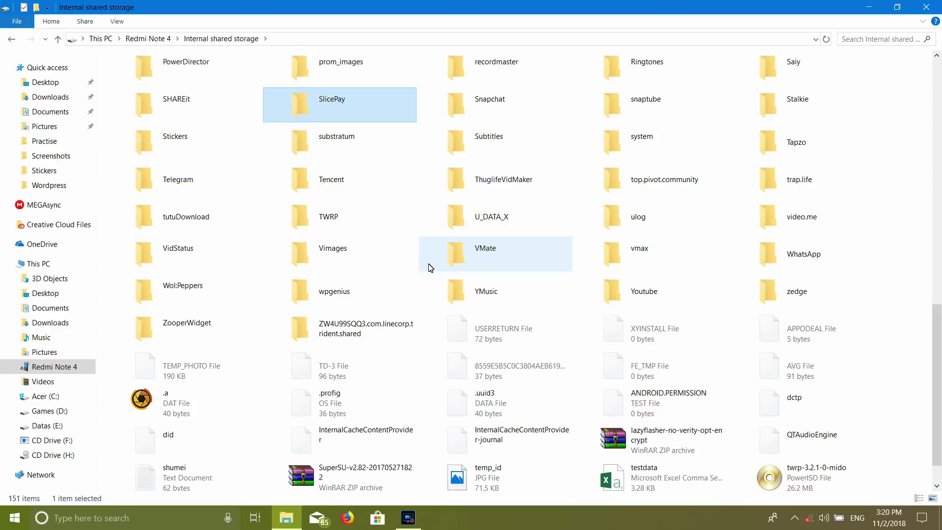
key(Down)
key(Left)
key(Return)
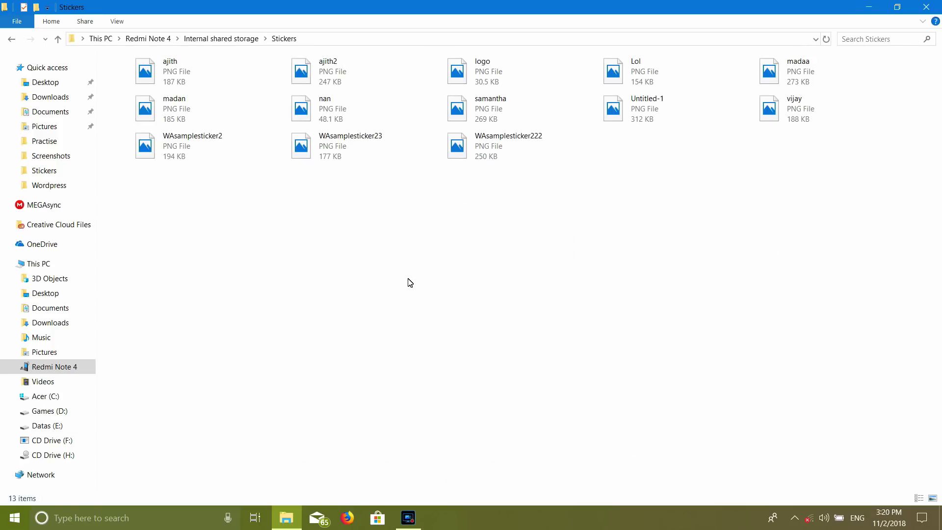
right_click(691, 355)
click(724, 424)
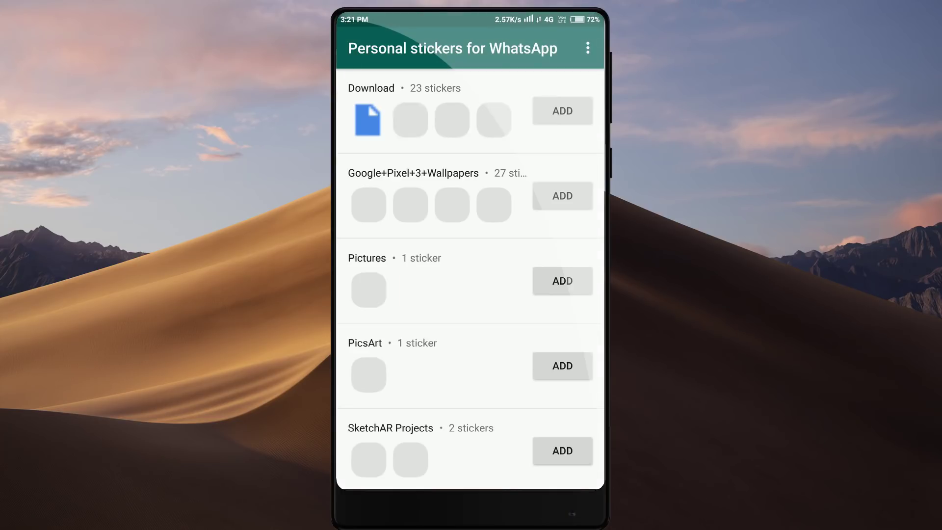
In Personal stickers for WhatsApp on the phone, open the Stickers pack, review its images and add the pack to WhatsApp.
scroll(473, 356, down, 10)
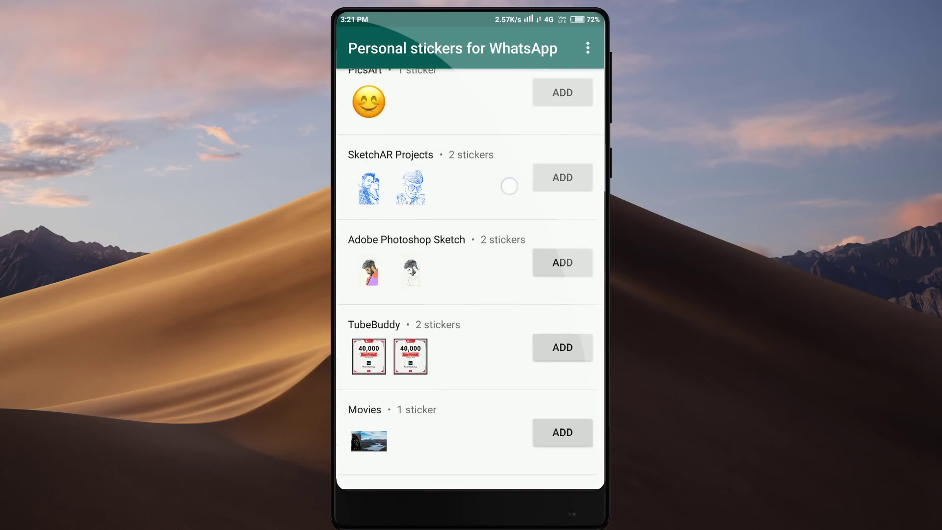
scroll(497, 276, down, 3)
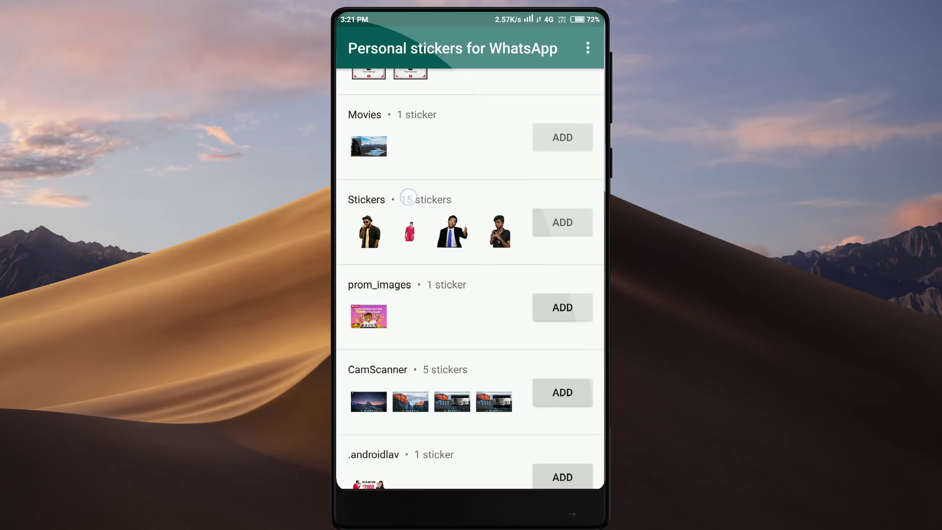
click(408, 197)
scroll(470, 270, down, 2)
scroll(470, 270, up, 2)
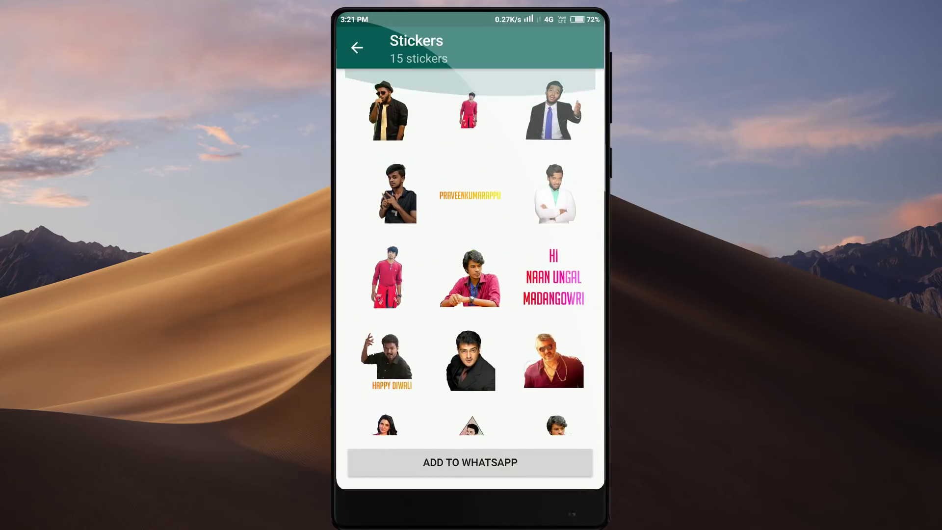
scroll(470, 252, down, 2)
scroll(471, 252, up, 2)
scroll(574, 180, down, 2)
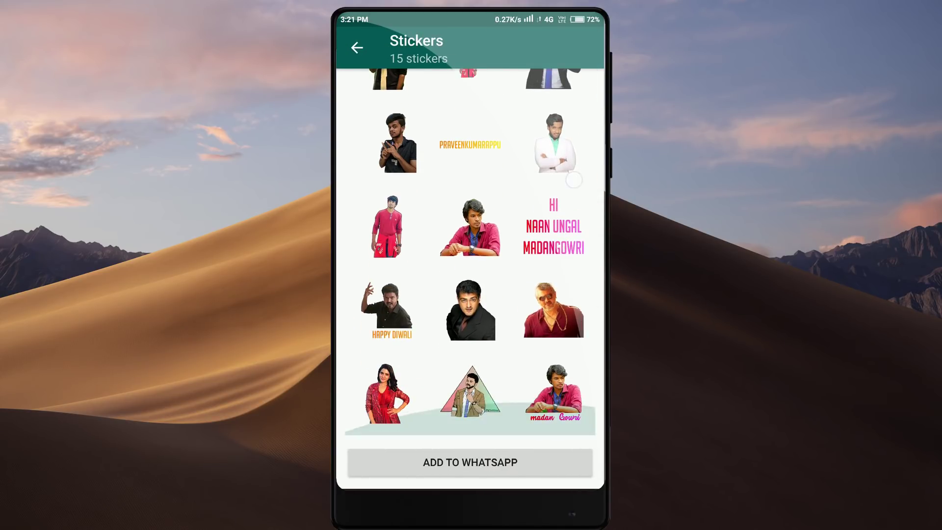
click(473, 463)
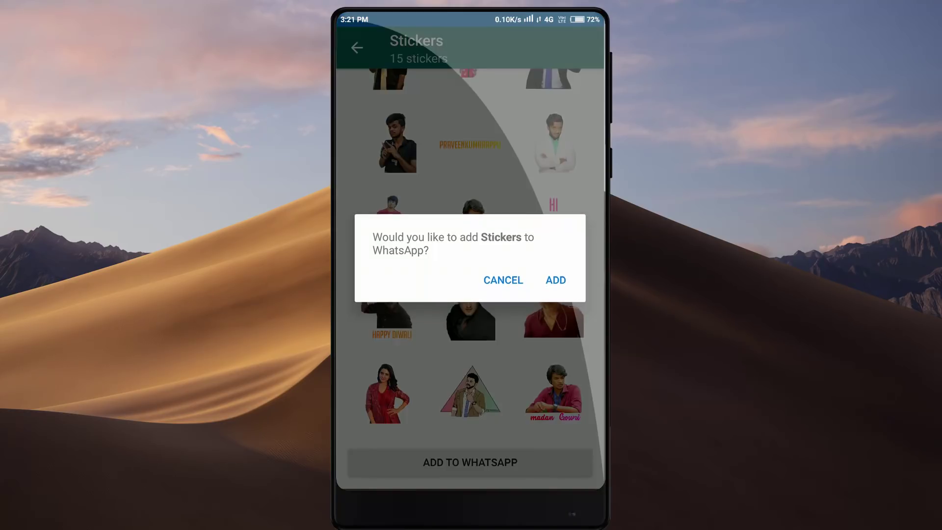
click(559, 276)
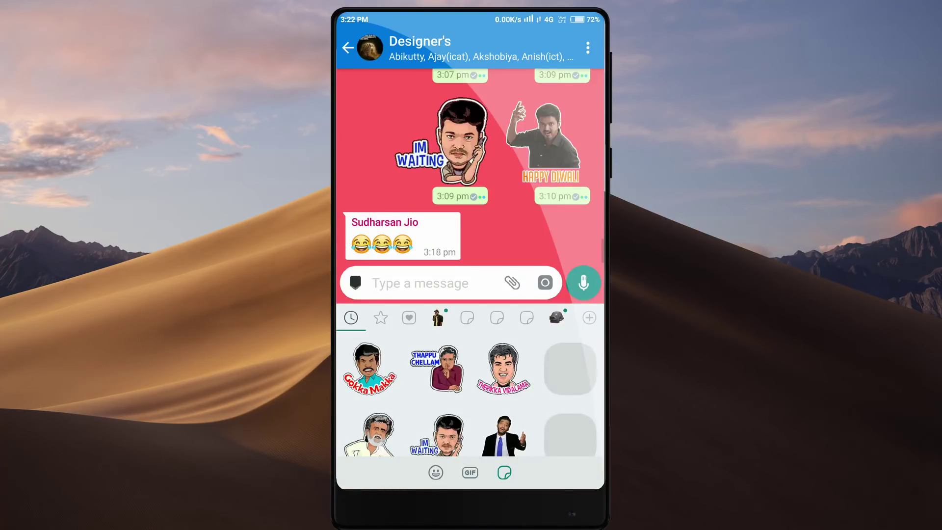
In the WhatsApp group chat Designer's, send the madan Gowri sticker from the newly added pack.
click(438, 318)
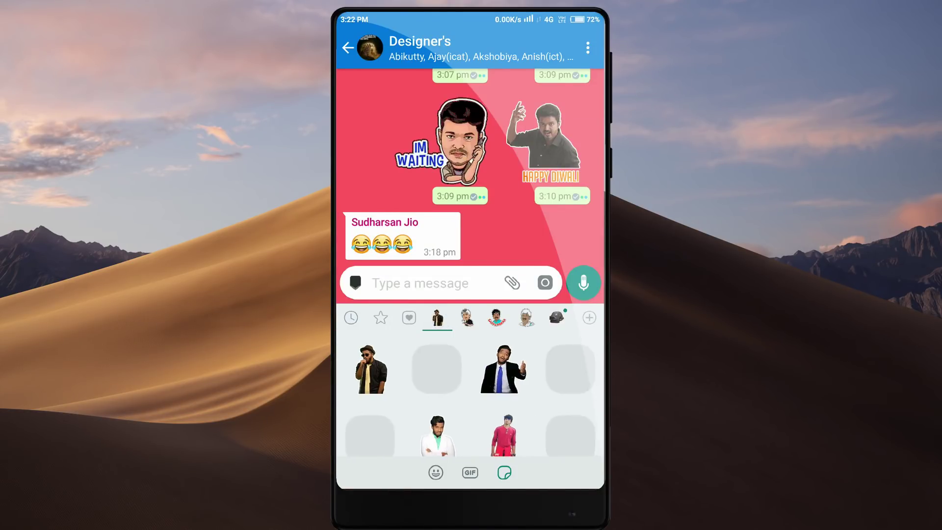
scroll(470, 408, down, 1)
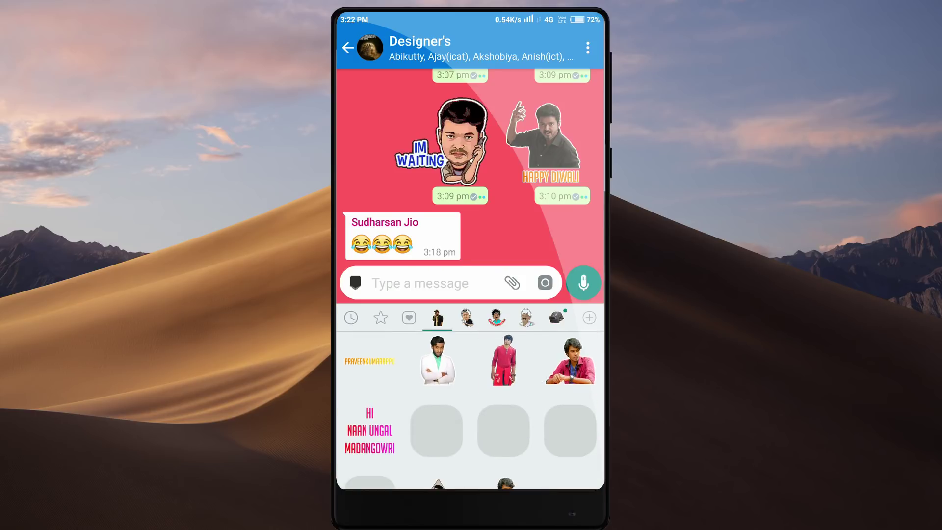
scroll(470, 407, down, 2)
click(504, 417)
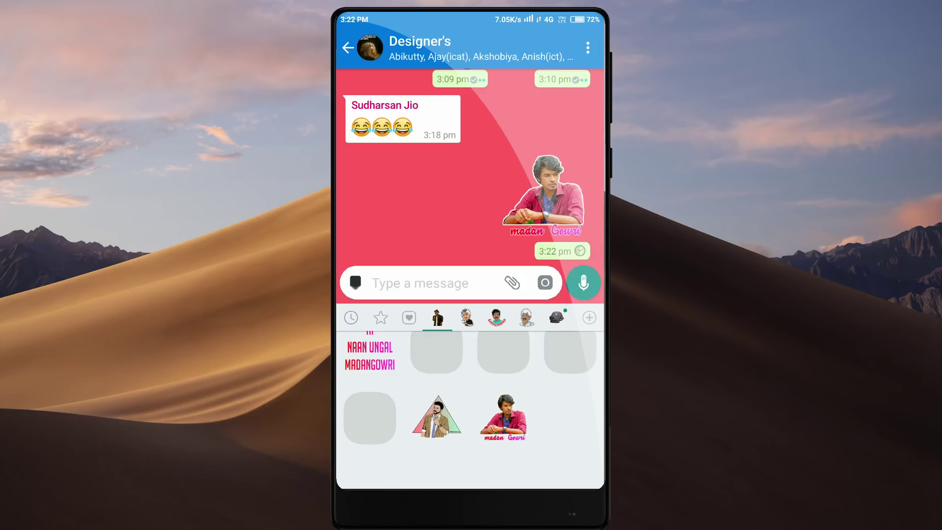
scroll(470, 392, up, 3)
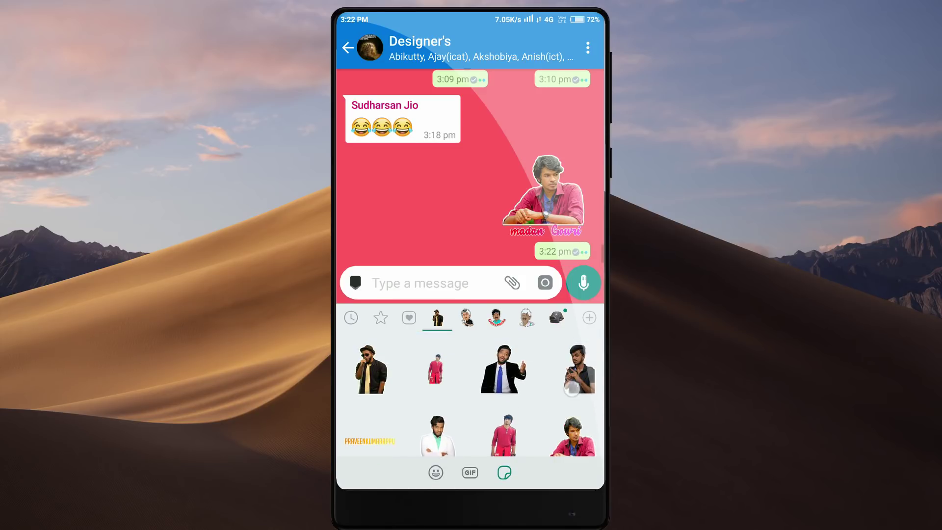
scroll(571, 387, down, 3)
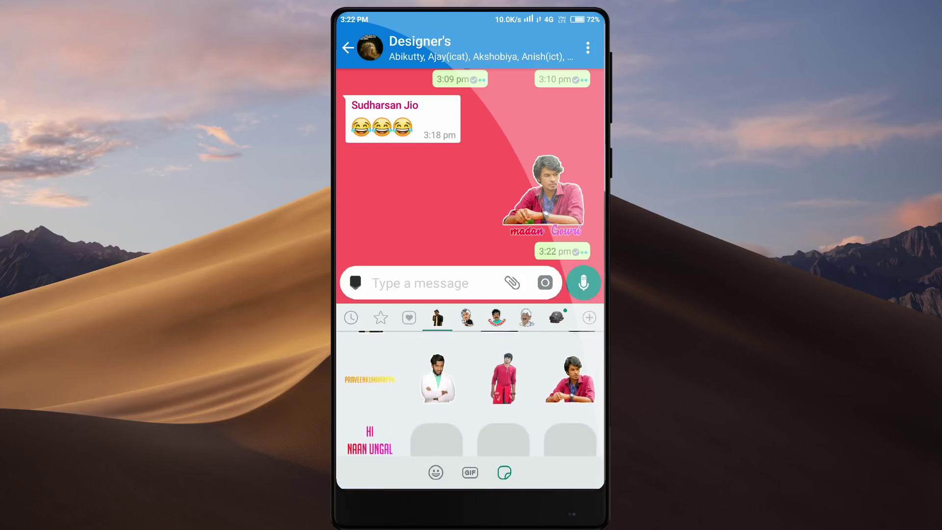
Send four more stickers from the same pack: the man in the triangle, the singer in a hat, the man in a suit and the dark-shirted man.
scroll(470, 402, down, 2)
click(436, 417)
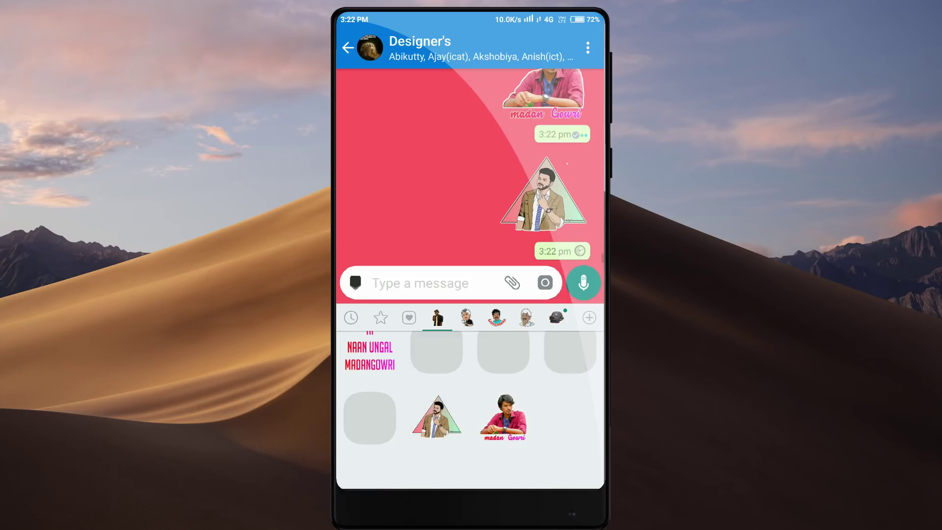
scroll(470, 392, up, 3)
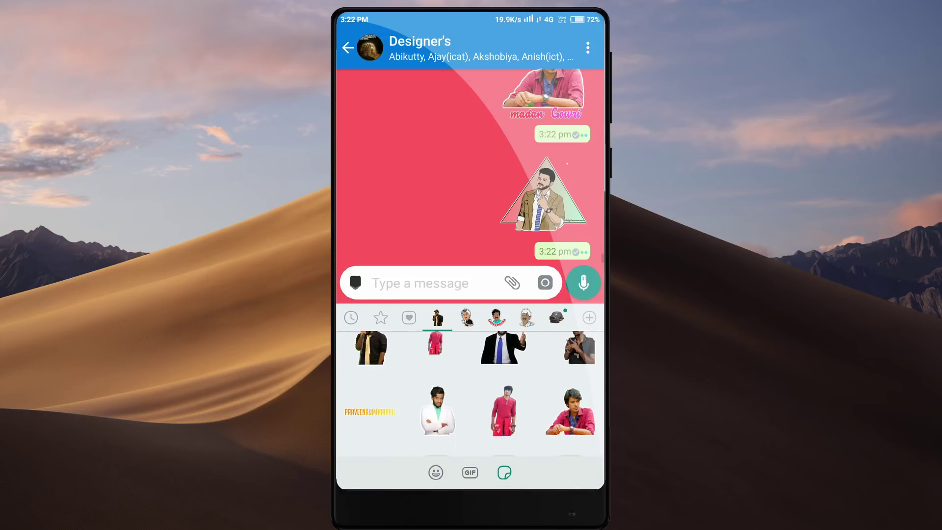
click(371, 369)
click(503, 369)
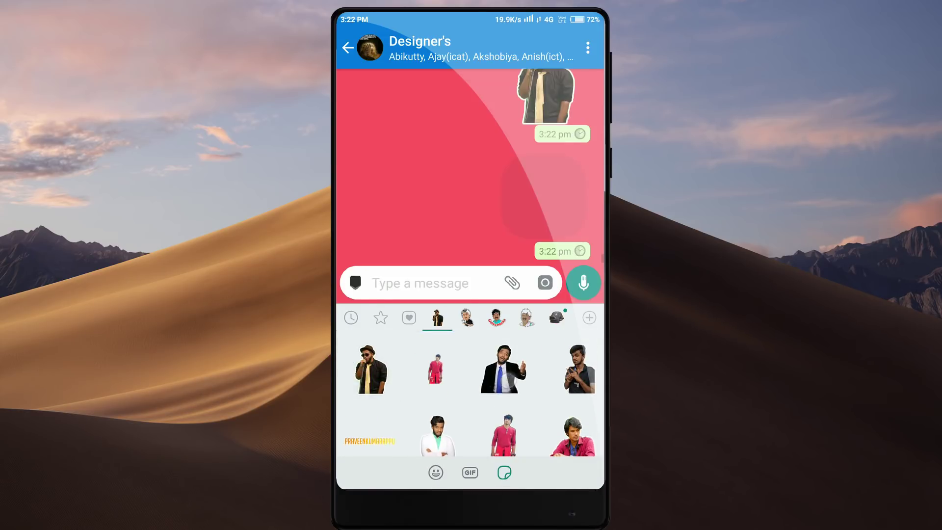
click(579, 369)
Send the uncaptioned sticker of the seated man in the pink shirt and review the sent stickers in the chat with the sticker picker closed.
scroll(556, 354, down, 5)
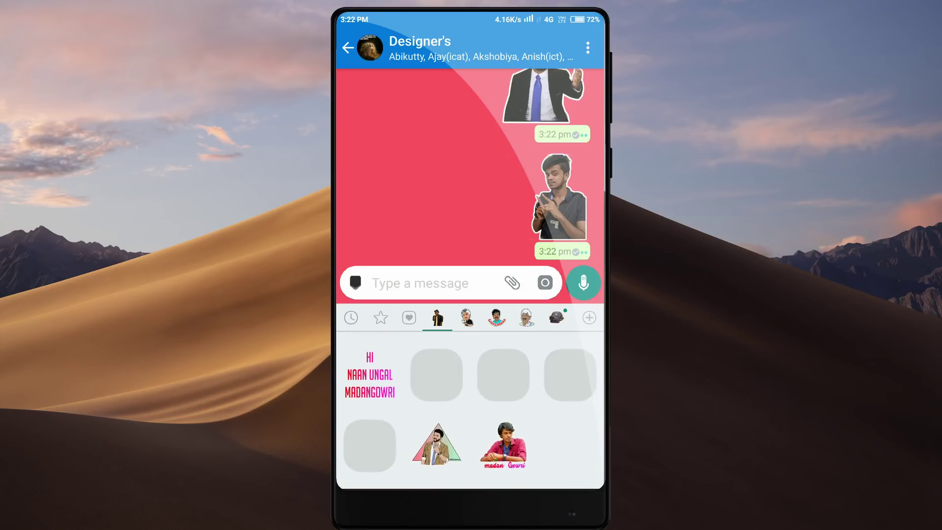
scroll(471, 407, up, 3)
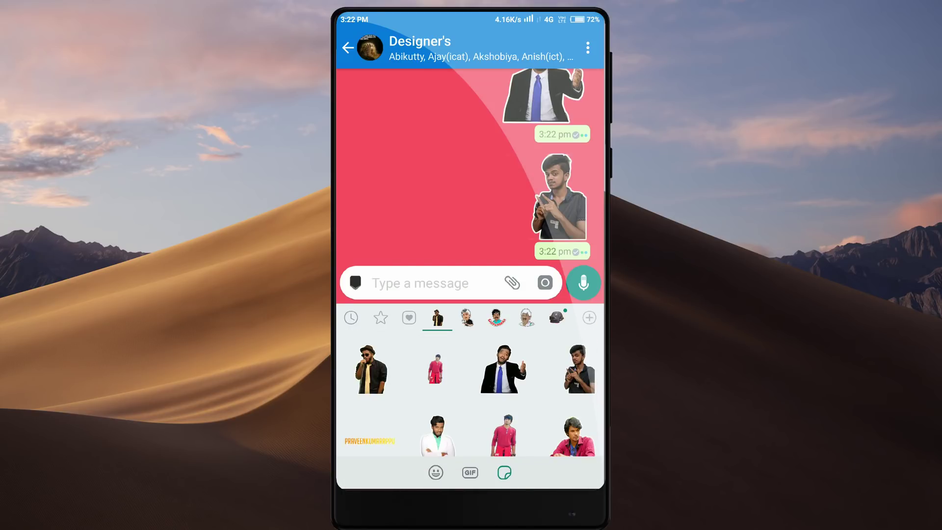
click(570, 396)
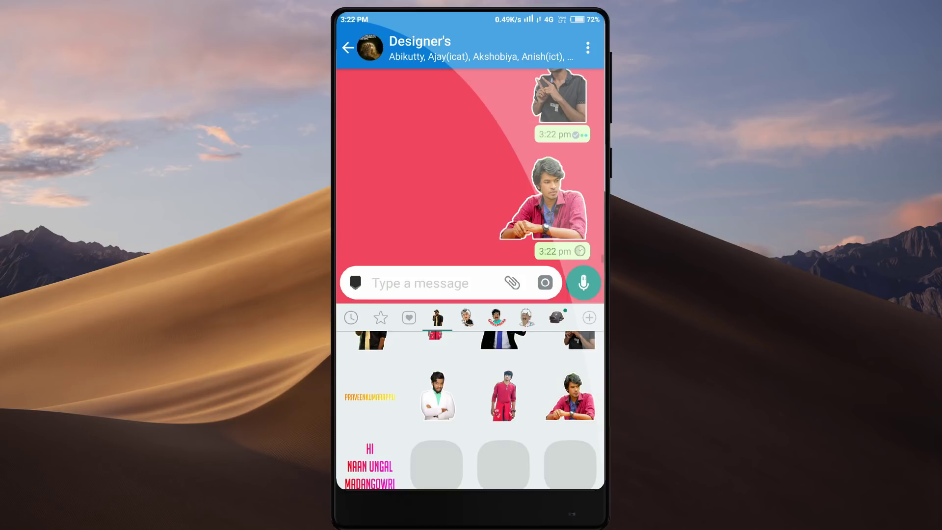
key(Escape)
scroll(470, 255, up, 5)
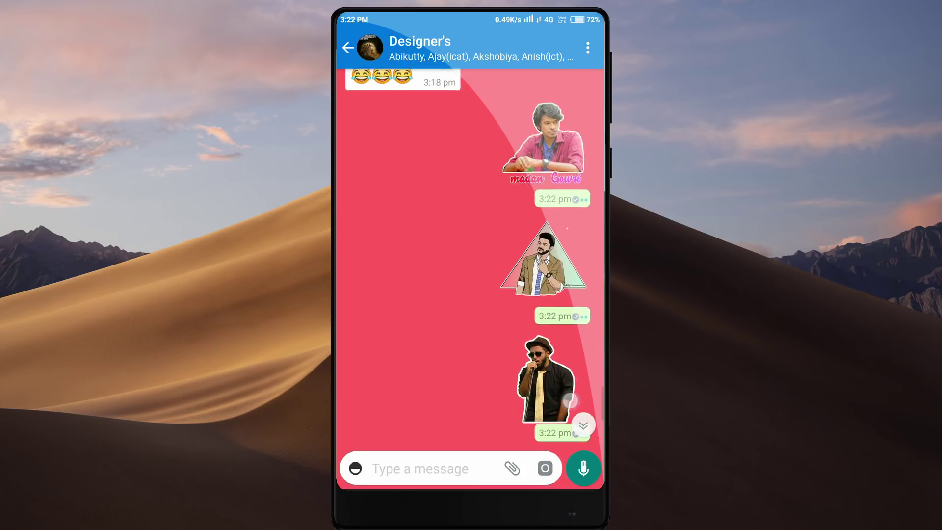
scroll(564, 294, down, 6)
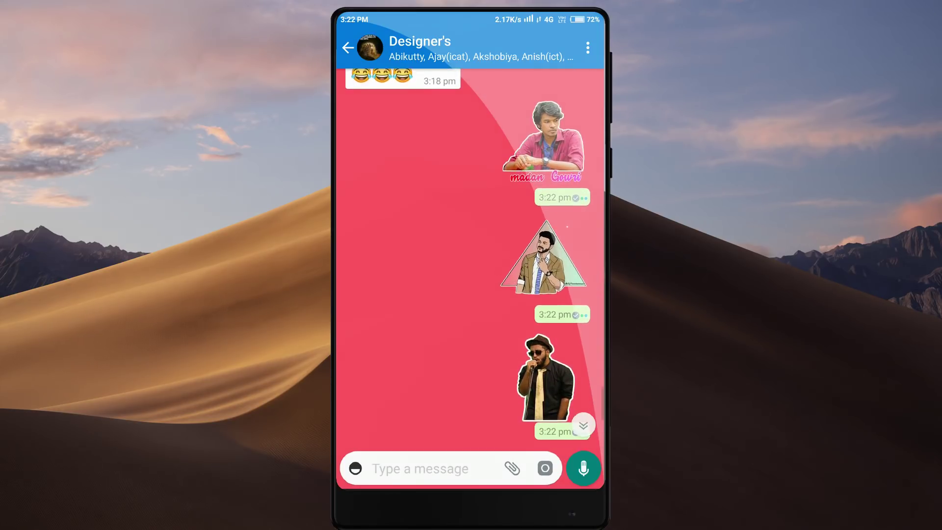